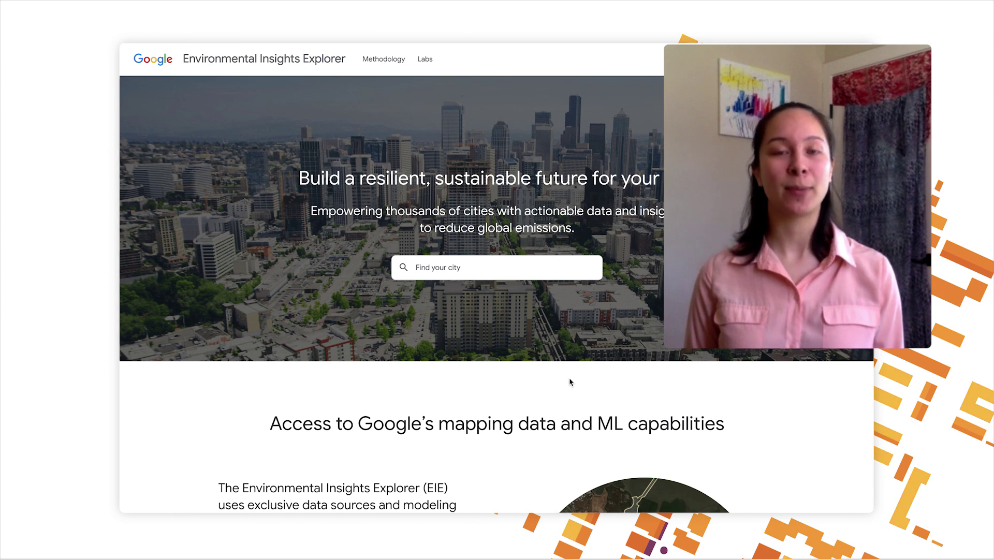
- Find the Insights Workspace sign-up section, review its sign-up form and close it
scroll(569, 382, down, 20)
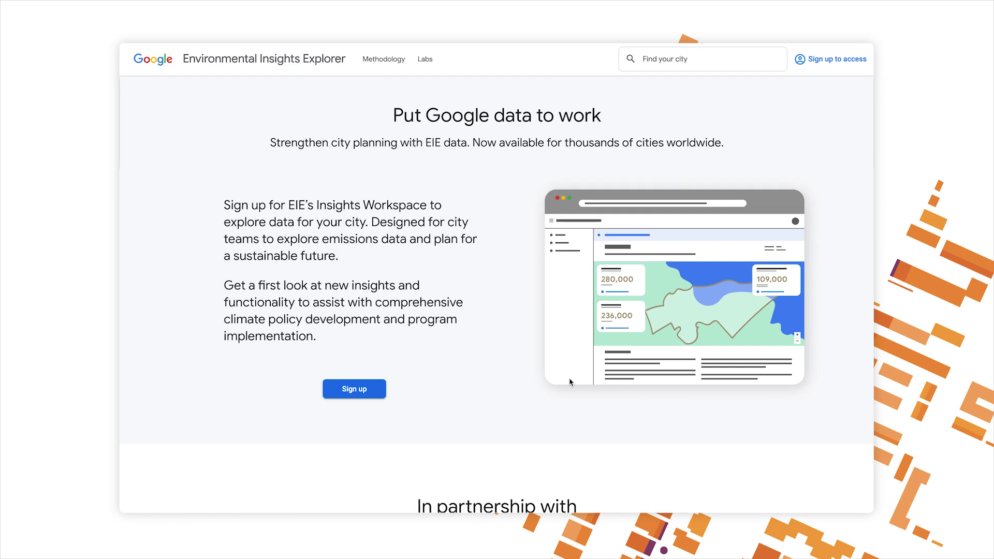
click(378, 395)
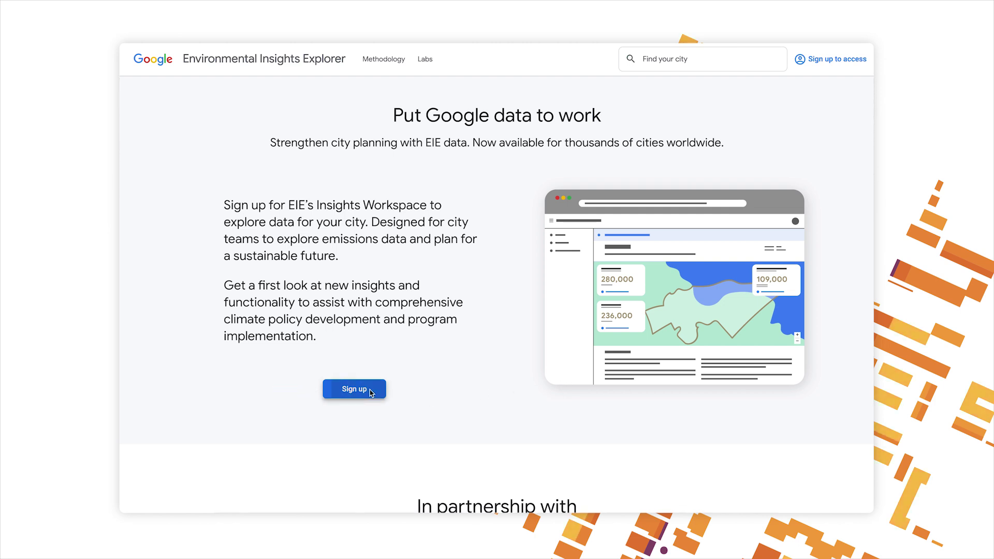
click(491, 212)
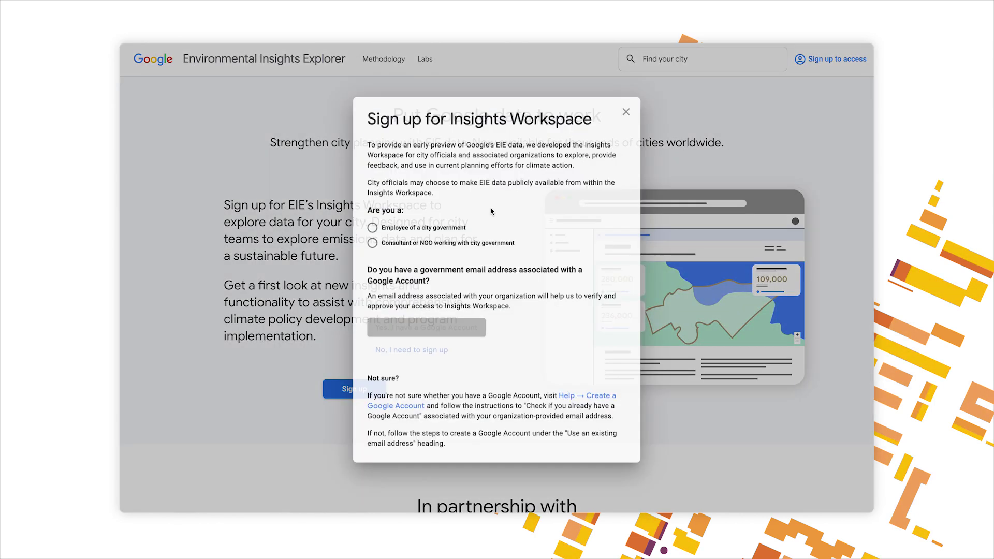
click(631, 105)
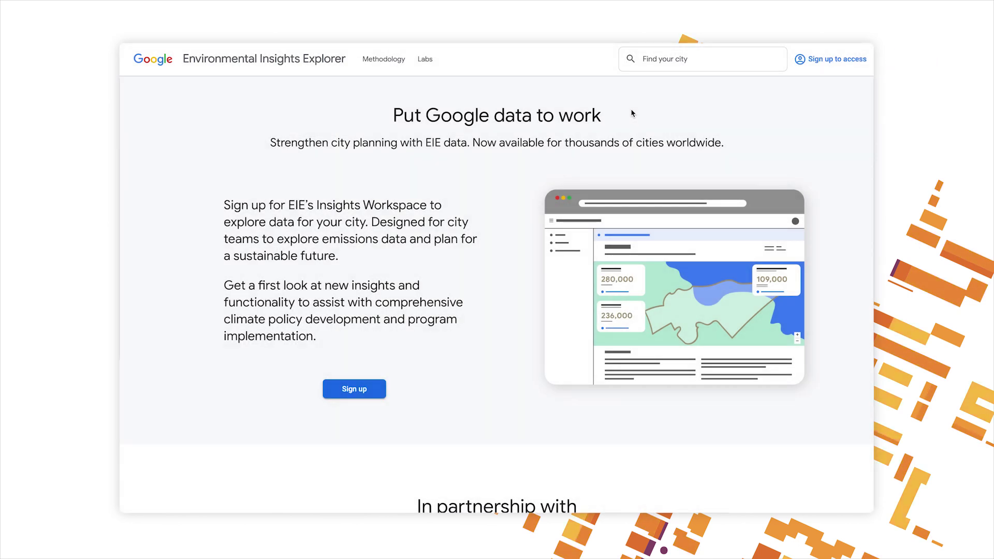
click(828, 61)
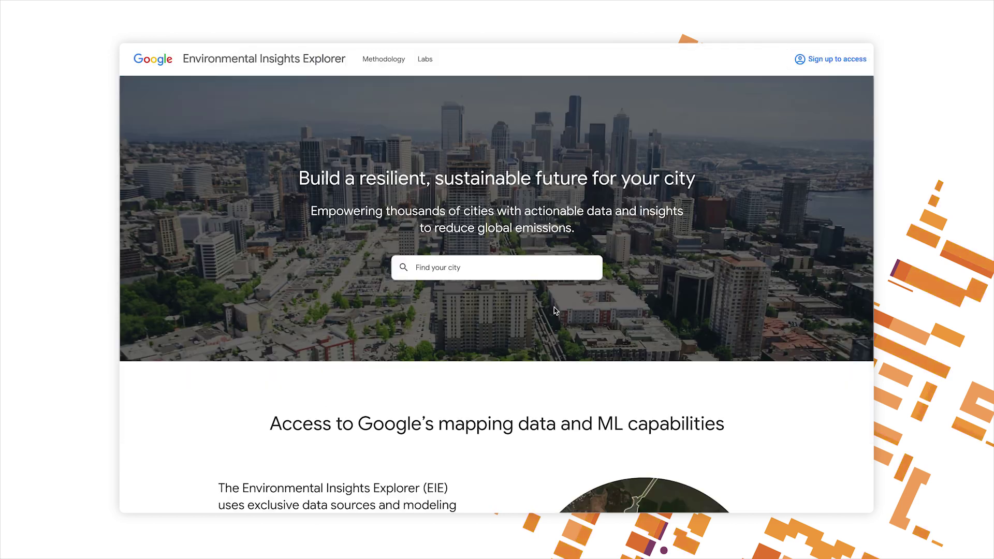
- Search for Belo Horizonte in the homepage's city finder
click(509, 266)
text(belo horiz)
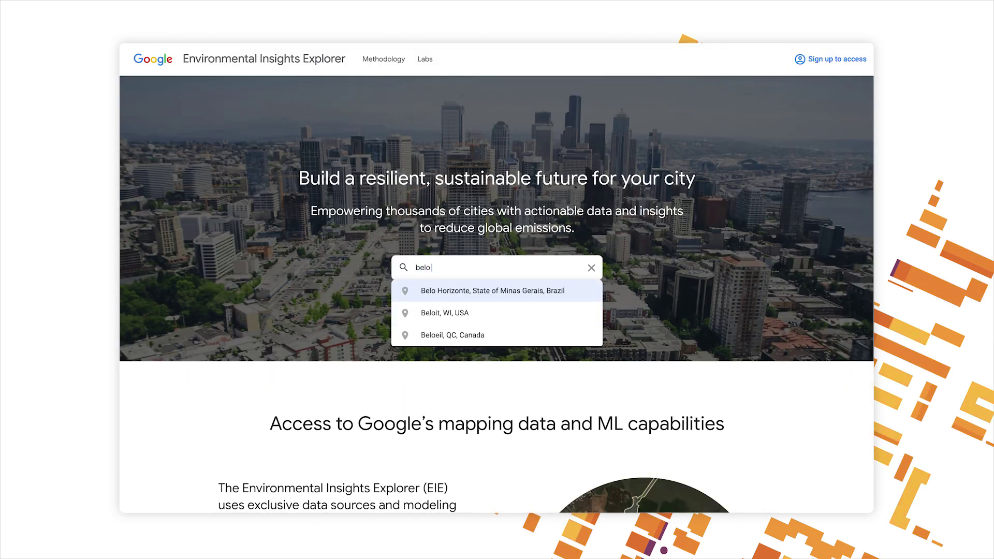
text(onte)
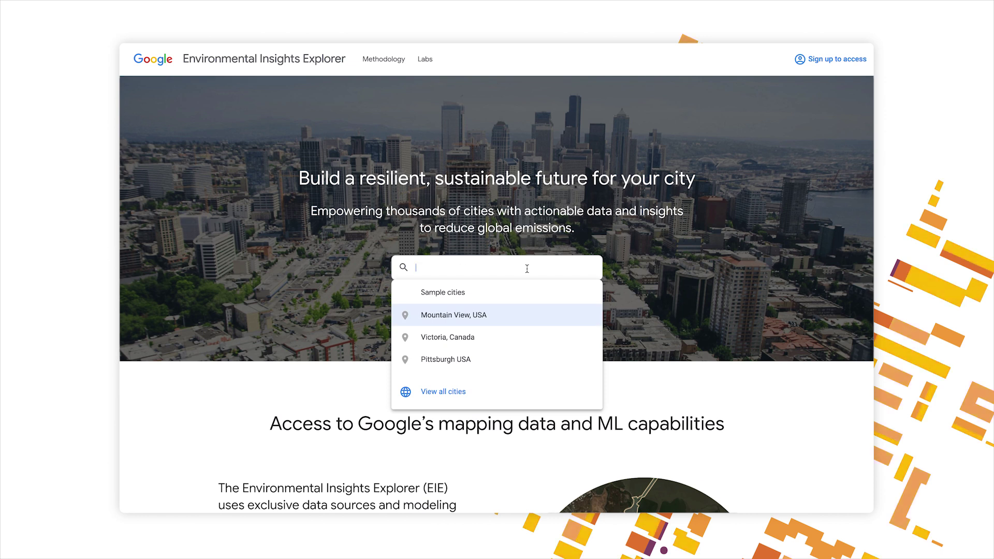
- View all cities on the map, go to South America, open the data for Belo Horizonte, Brazil, and look through its summary
click(448, 393)
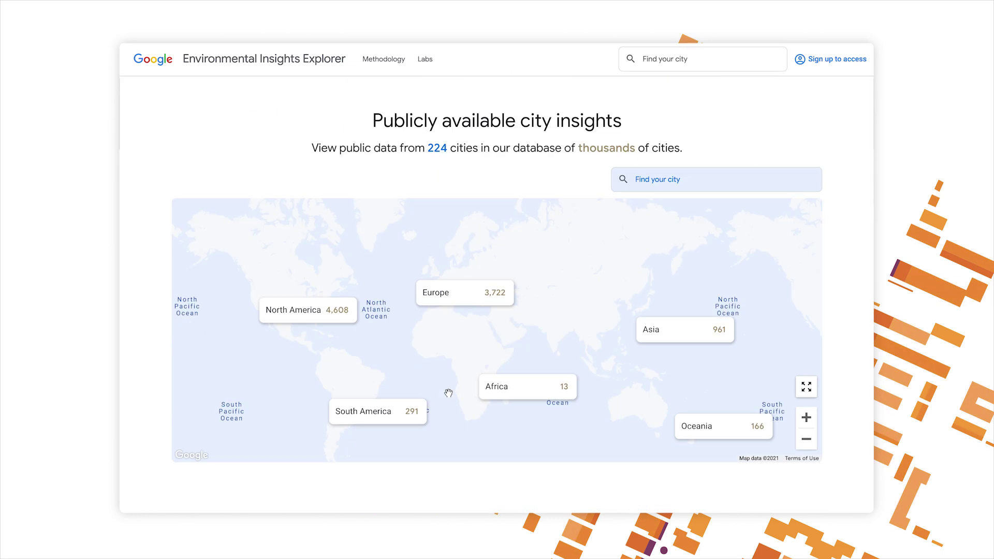
click(405, 412)
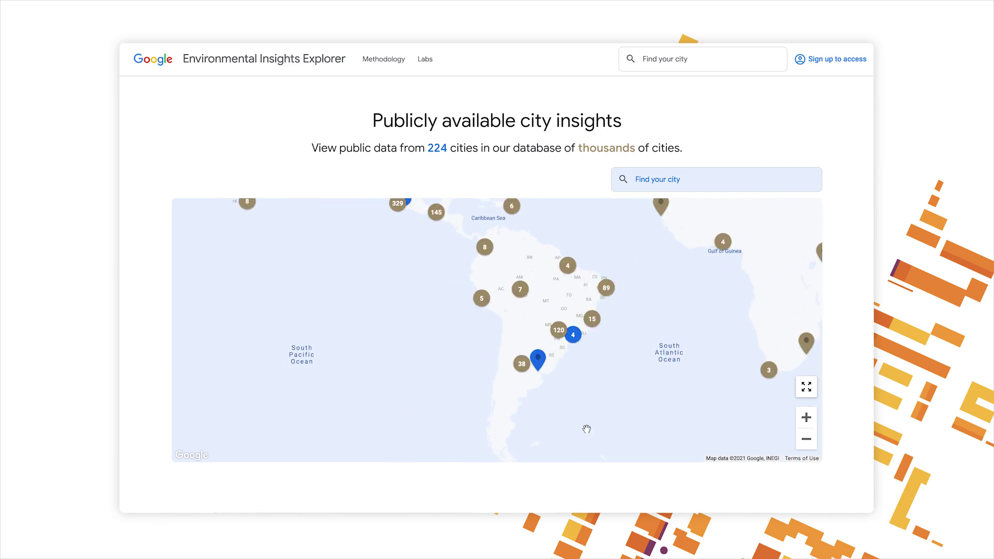
click(579, 344)
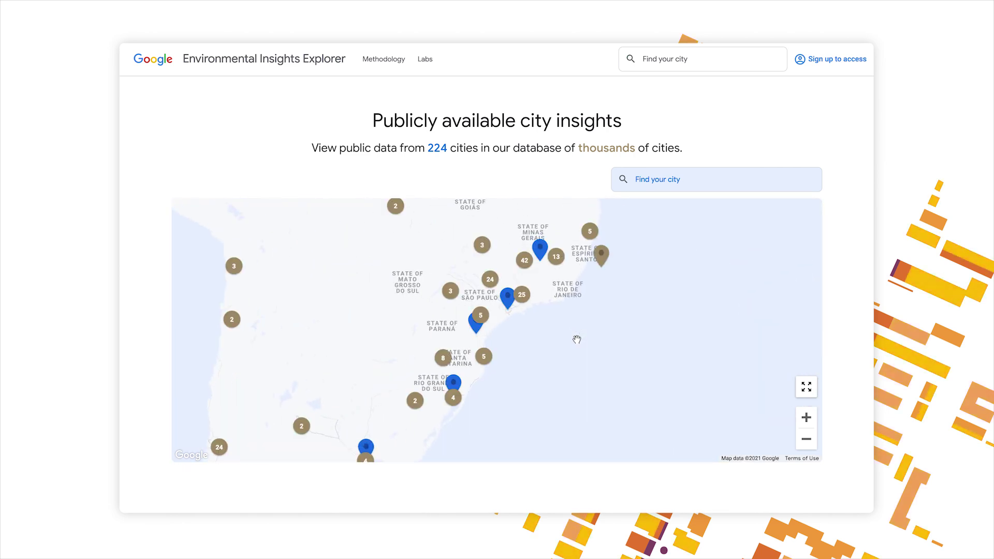
click(540, 264)
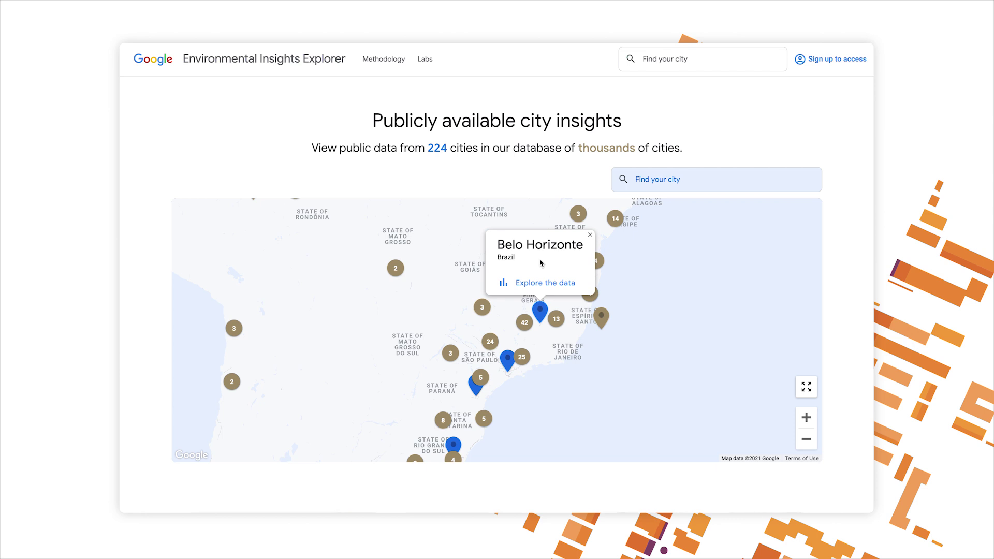
click(538, 282)
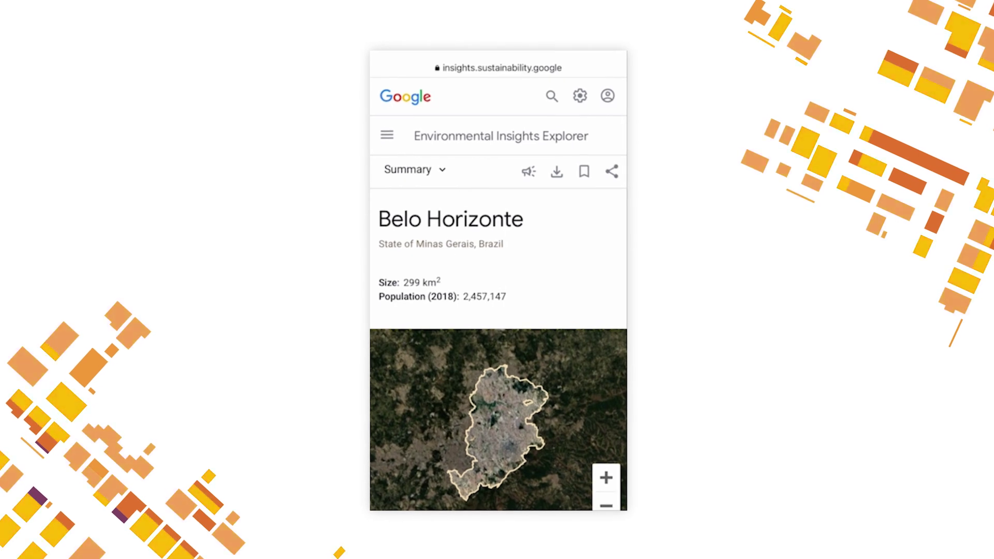
scroll(498, 357, down, 3)
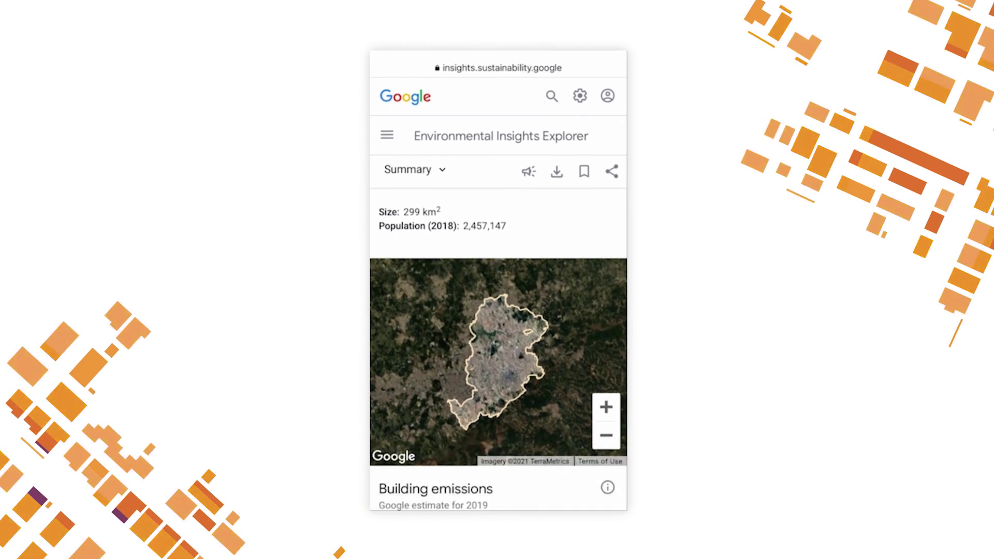
scroll(497, 349, down, 5)
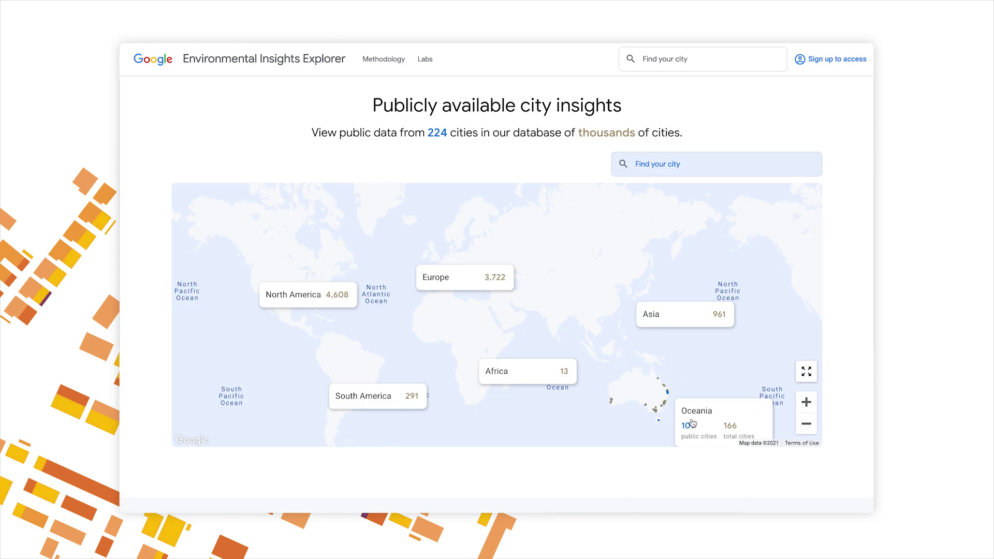
- Go to Oceania on the public city map and open the data for Hobart City Council, Australia
click(691, 418)
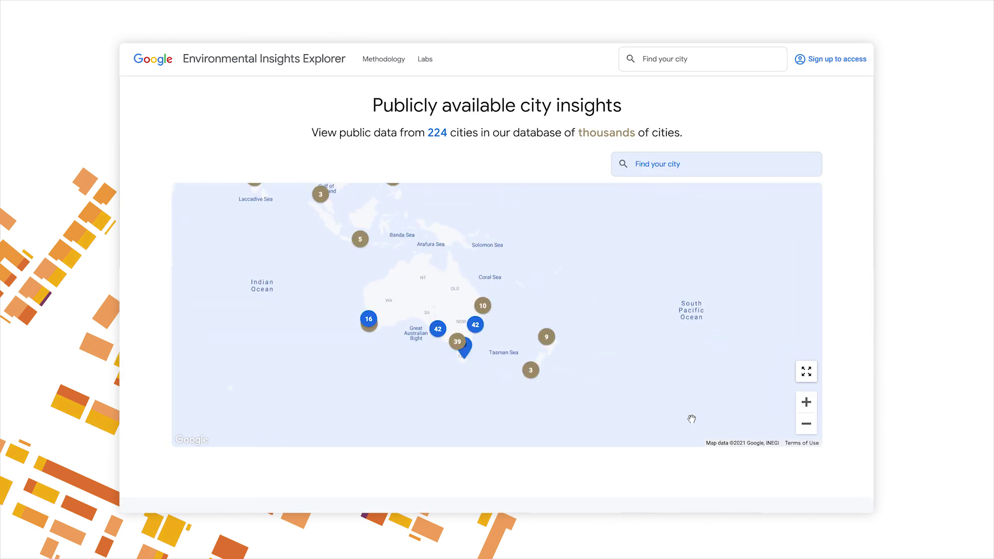
click(471, 355)
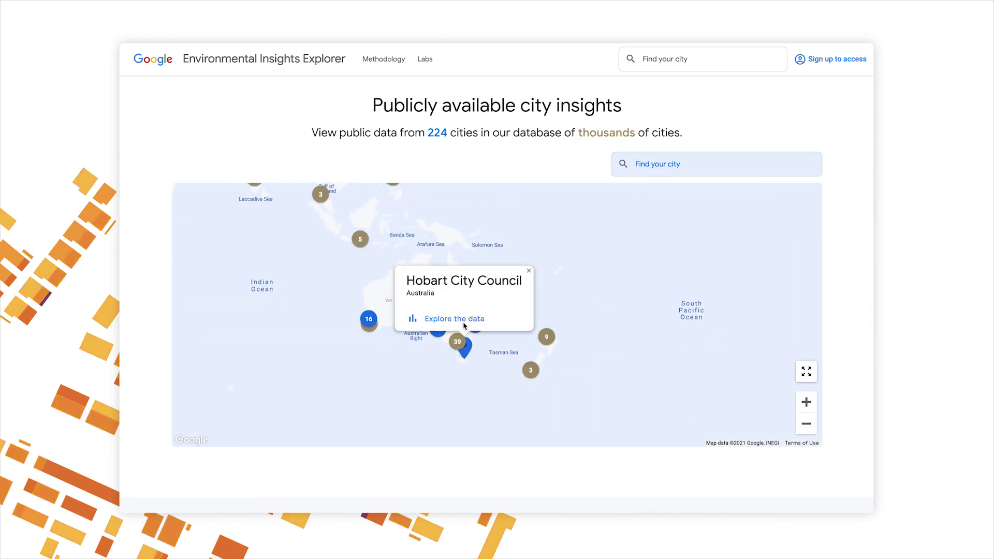
click(461, 317)
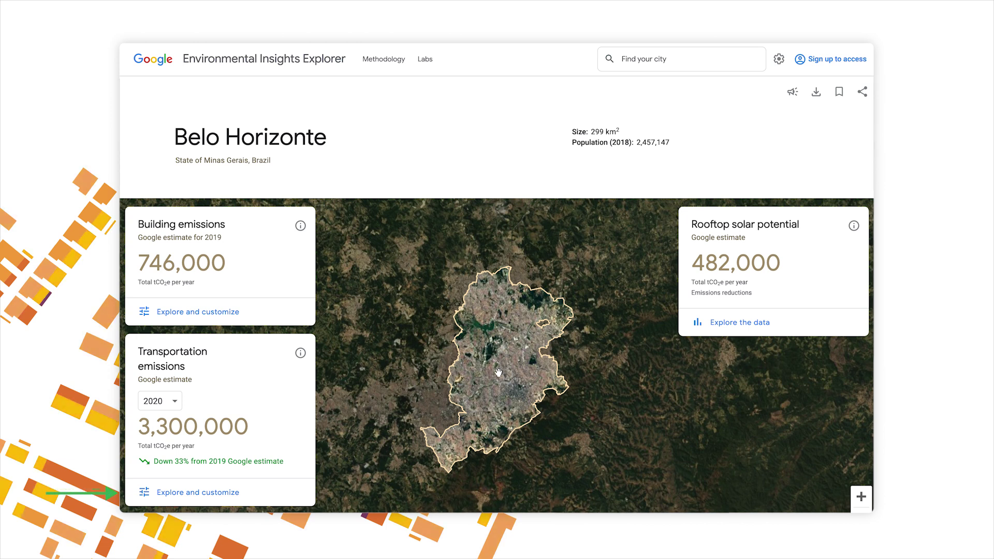
- Open Belo Horizonte's transportation emissions and display the inbound and outbound trip details on the map
click(221, 491)
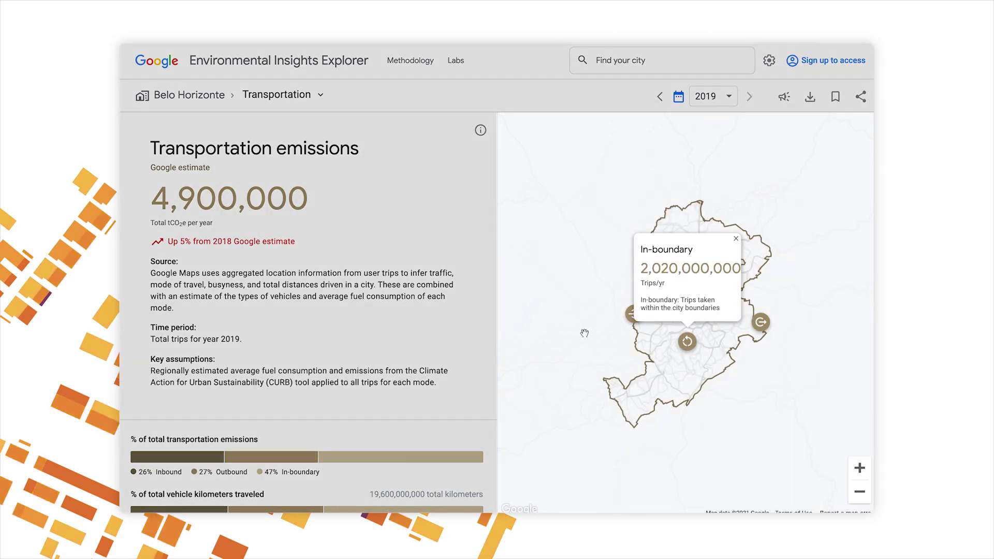
click(630, 321)
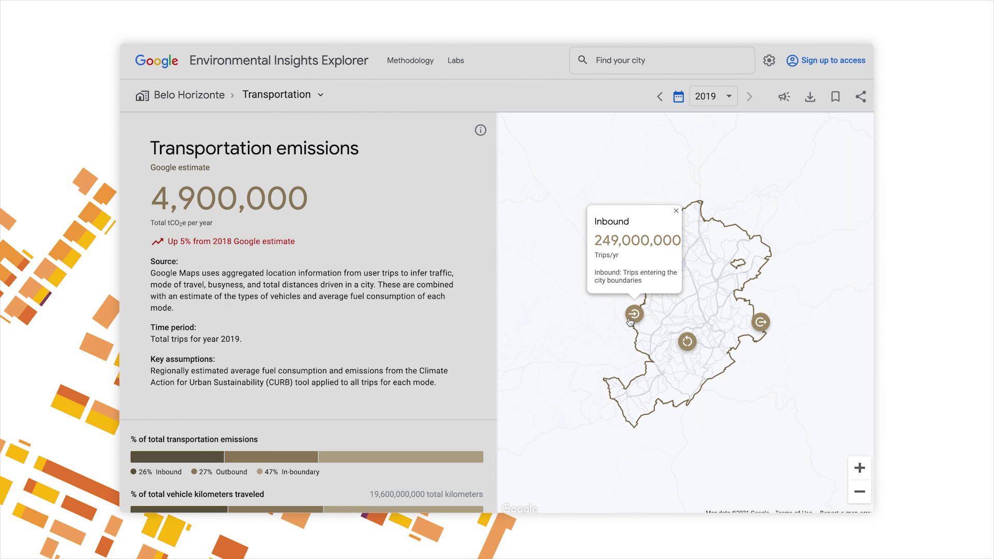
click(756, 327)
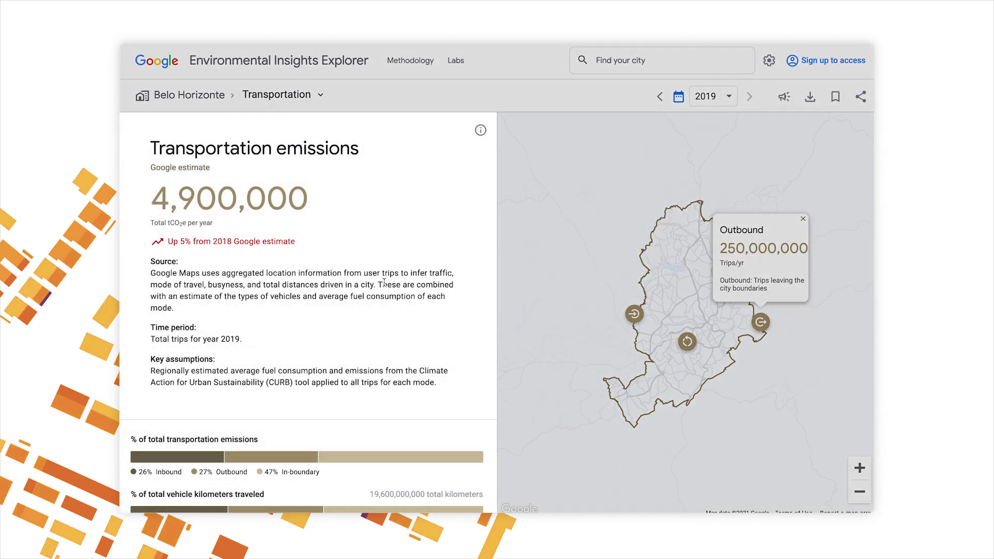
- Examine the transportation emissions breakdown by trip direction, vehicle kilometers traveled and travel mode
scroll(384, 283, down, 4)
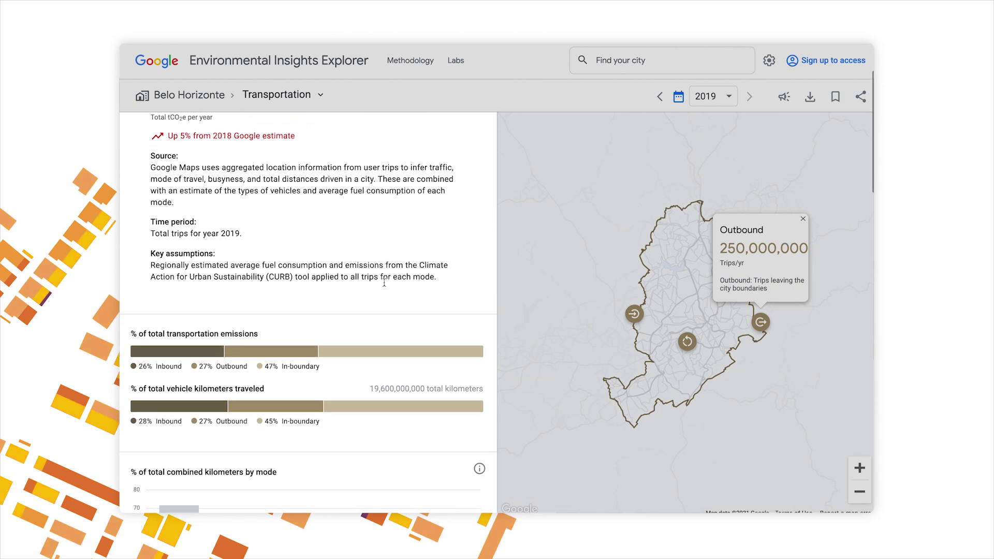
scroll(384, 286, down, 5)
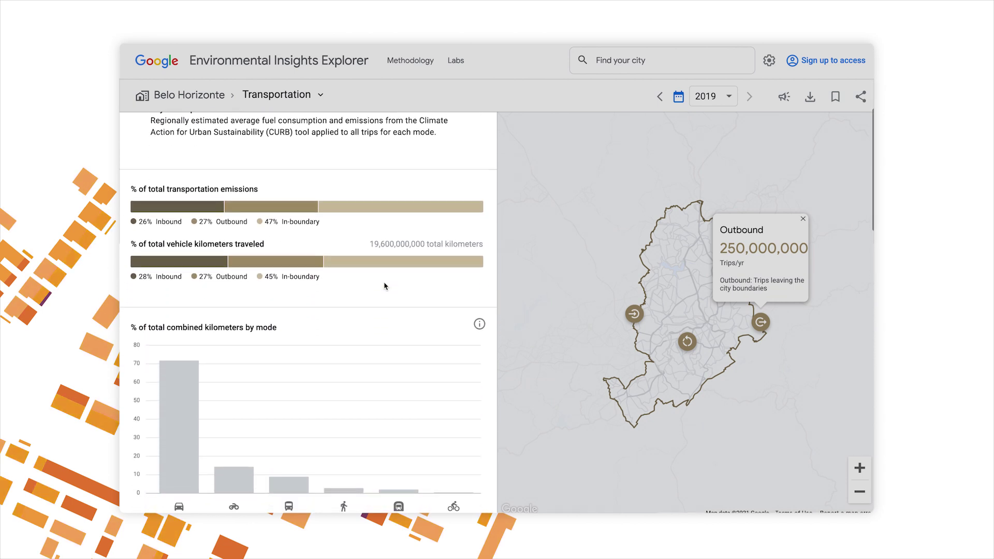
scroll(384, 286, down, 6)
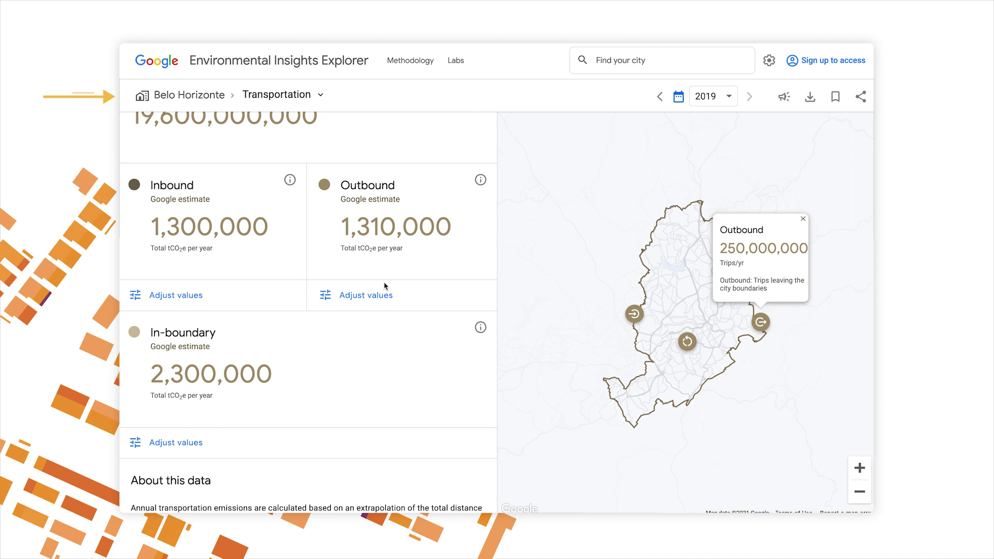
- Return to the Belo Horizonte summary, open its building emissions and examine the residential and non-residential breakdown
click(210, 102)
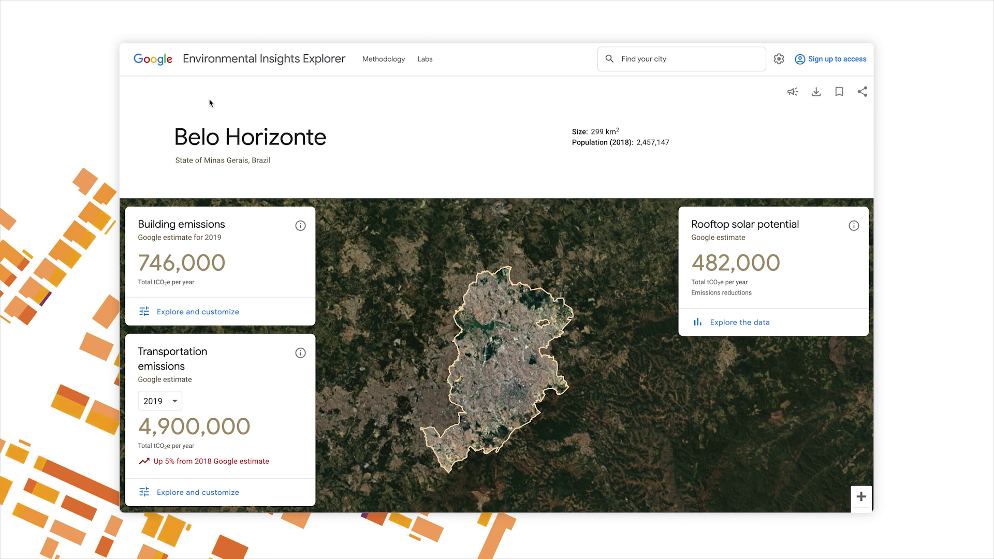
click(206, 311)
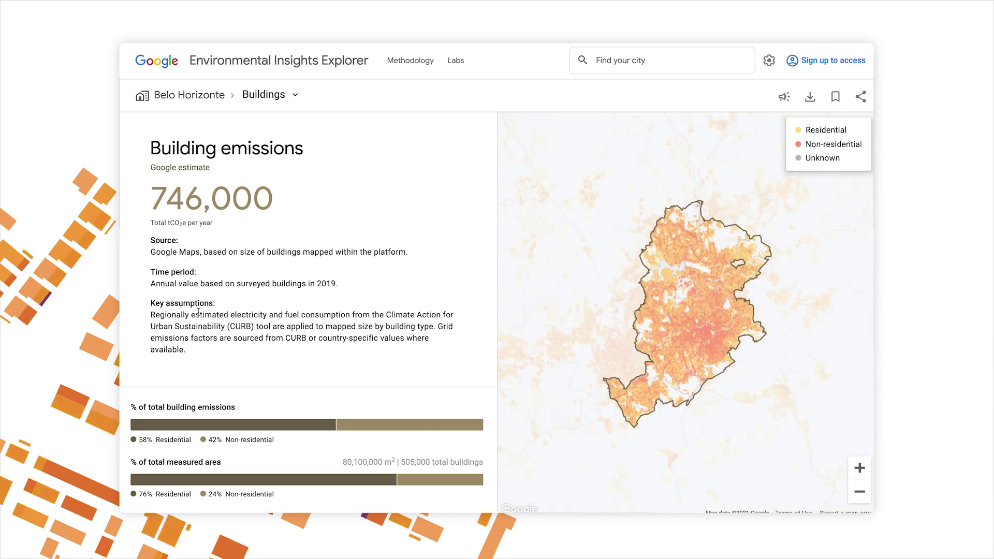
scroll(198, 311, down, 3)
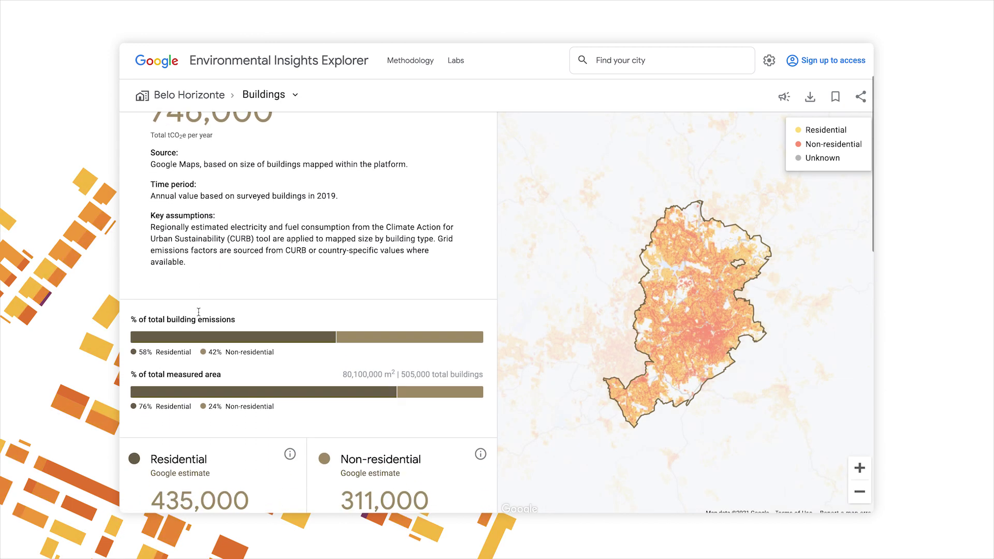
scroll(199, 311, down, 1)
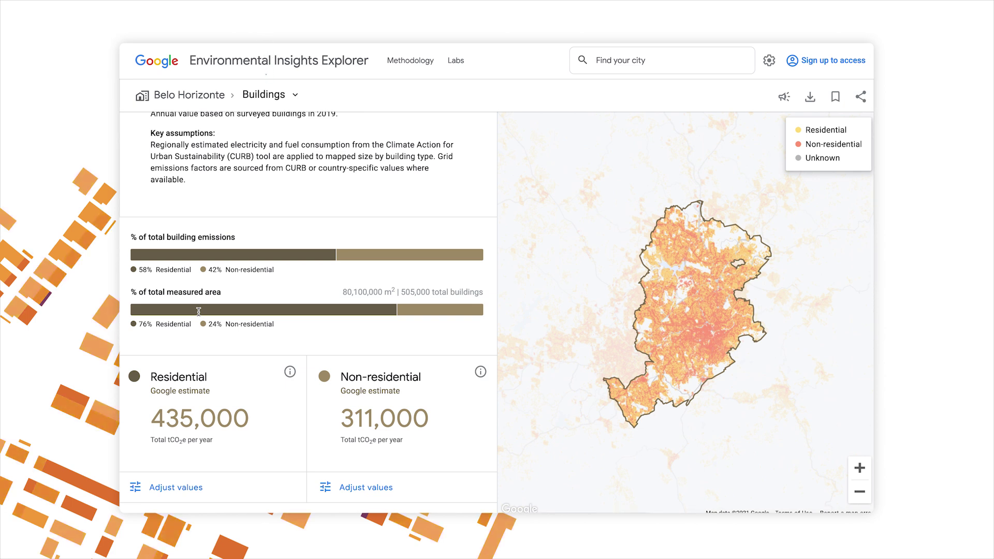
- Switch from Buildings to Rooftop solar potential for Belo Horizonte, then view and dismiss the release notes
click(259, 103)
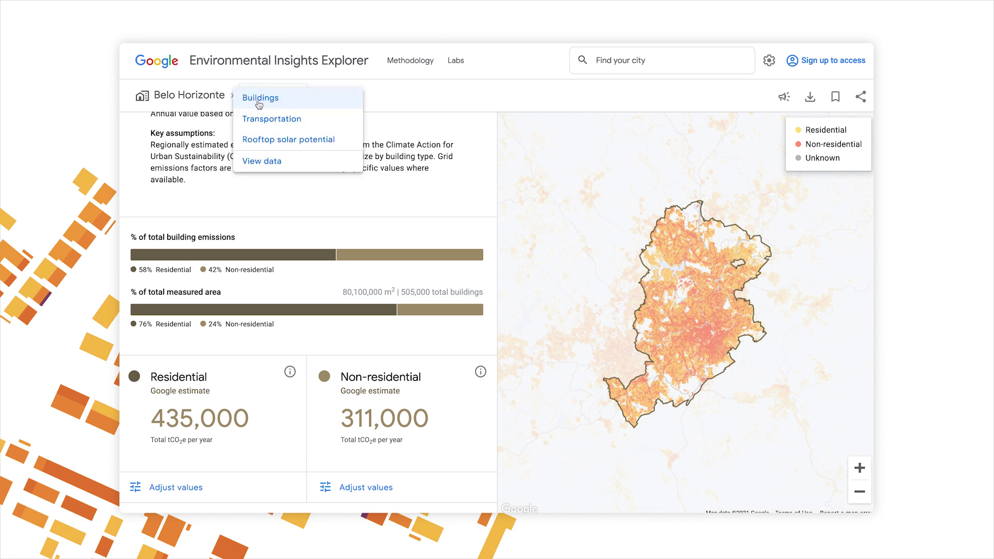
click(317, 138)
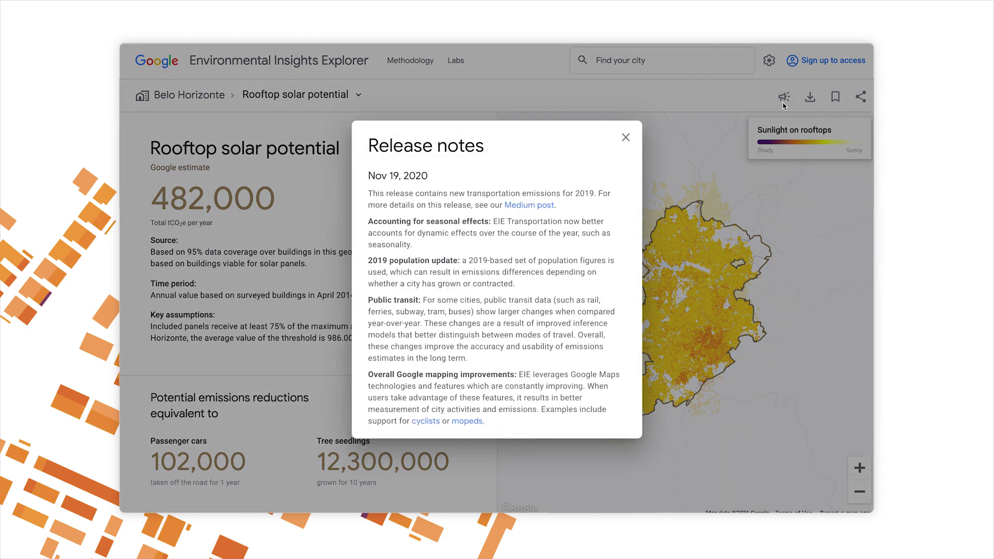
click(784, 105)
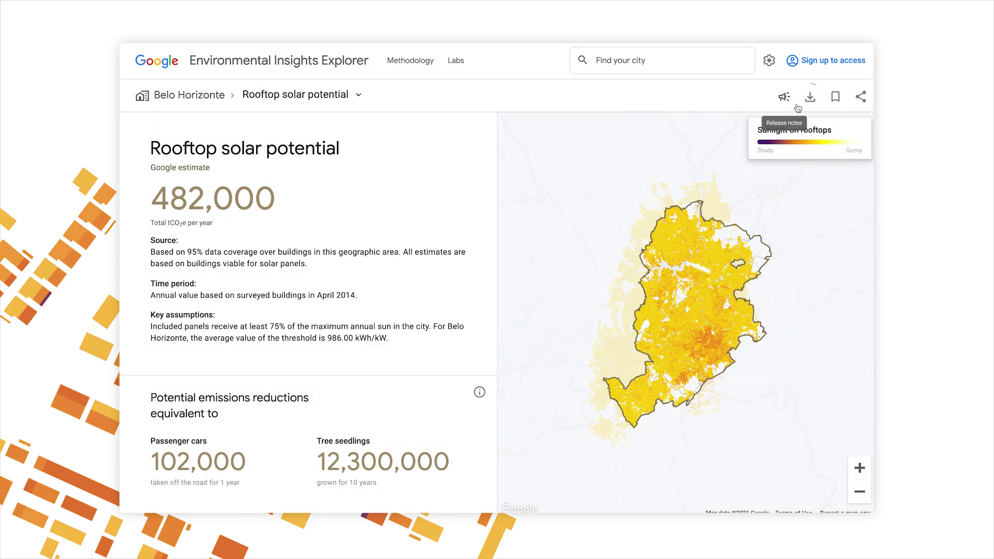
- Check the bookmark and share options for the rooftop solar potential page, then dismiss them
click(835, 104)
click(835, 106)
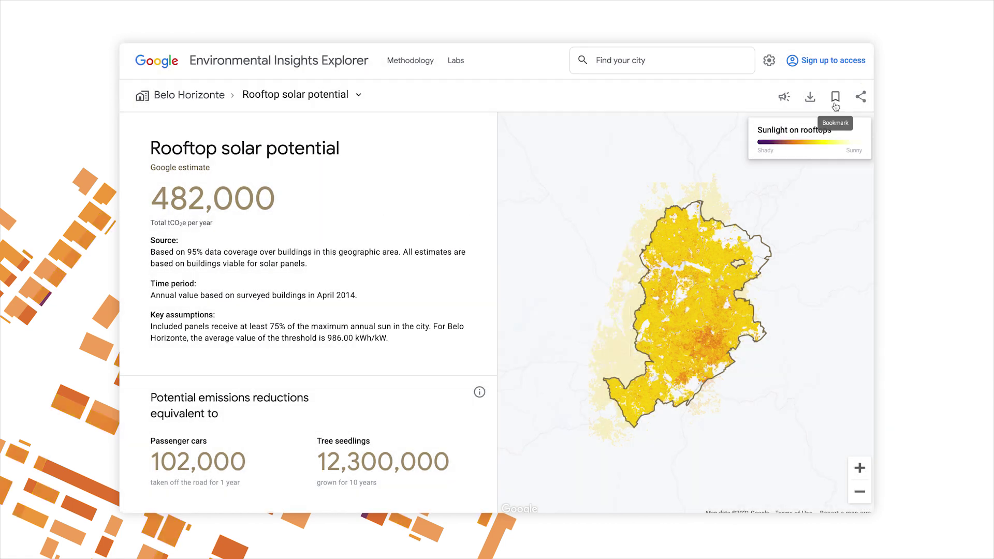
click(862, 104)
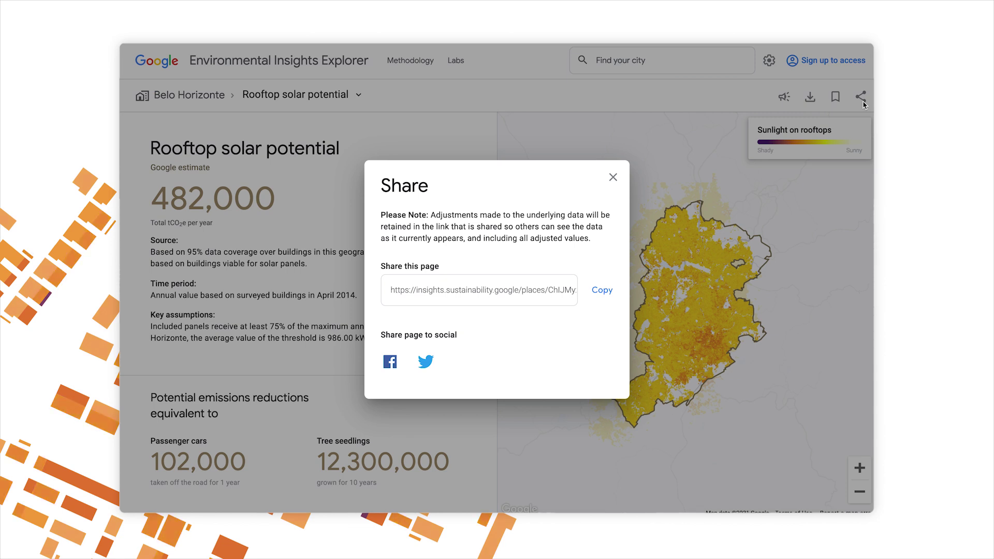
click(863, 105)
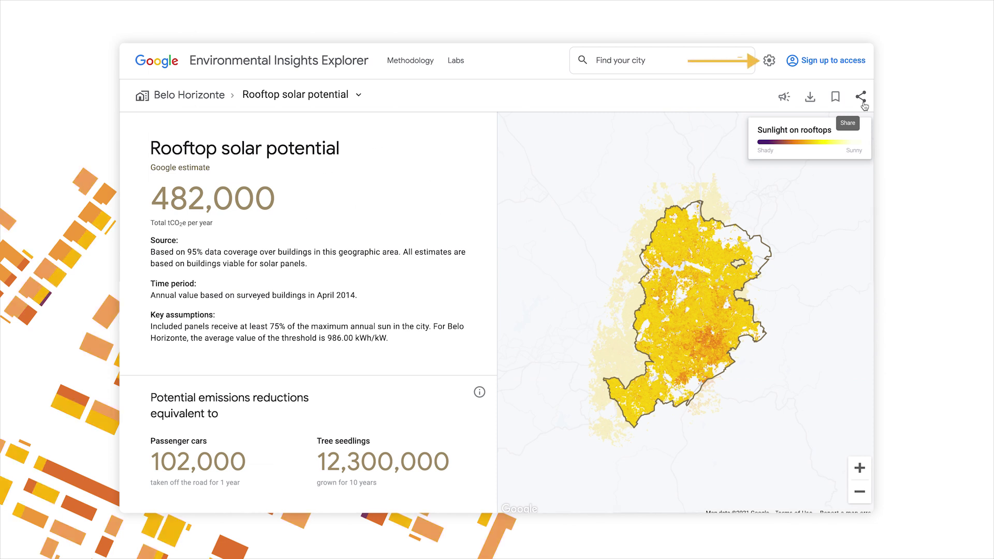
- Turn on imperial measurements in the settings
click(769, 60)
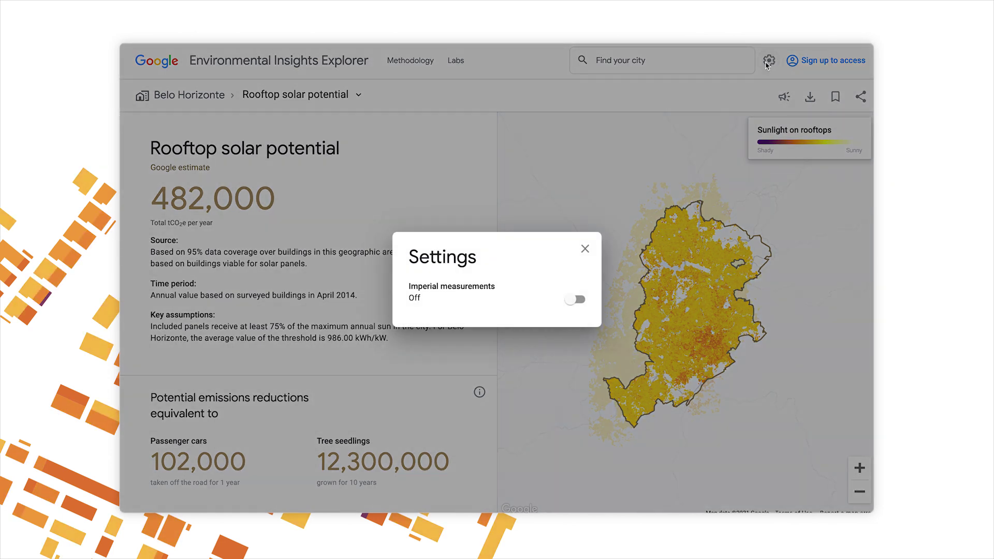
click(570, 300)
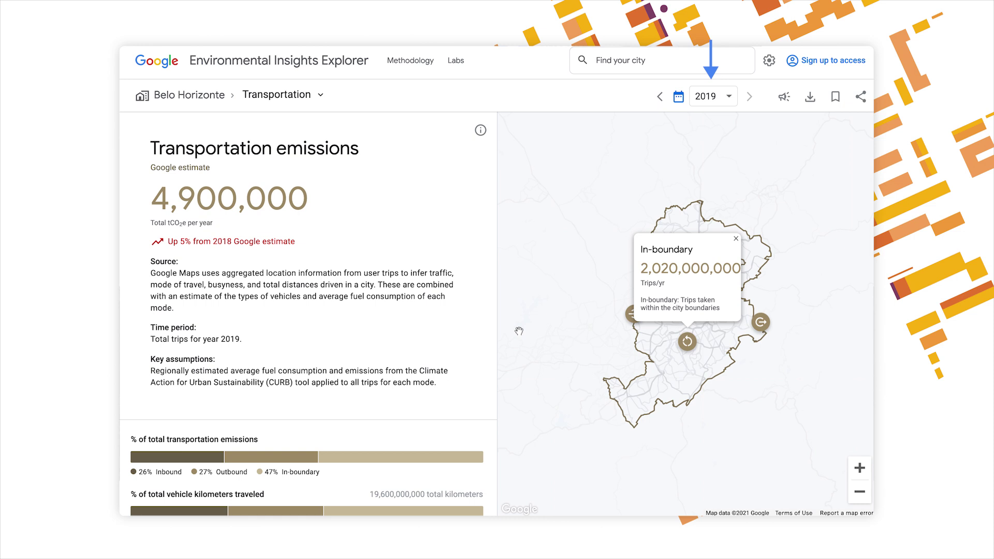
- Switch Belo Horizonte's transportation emissions to the 2018 data
click(717, 106)
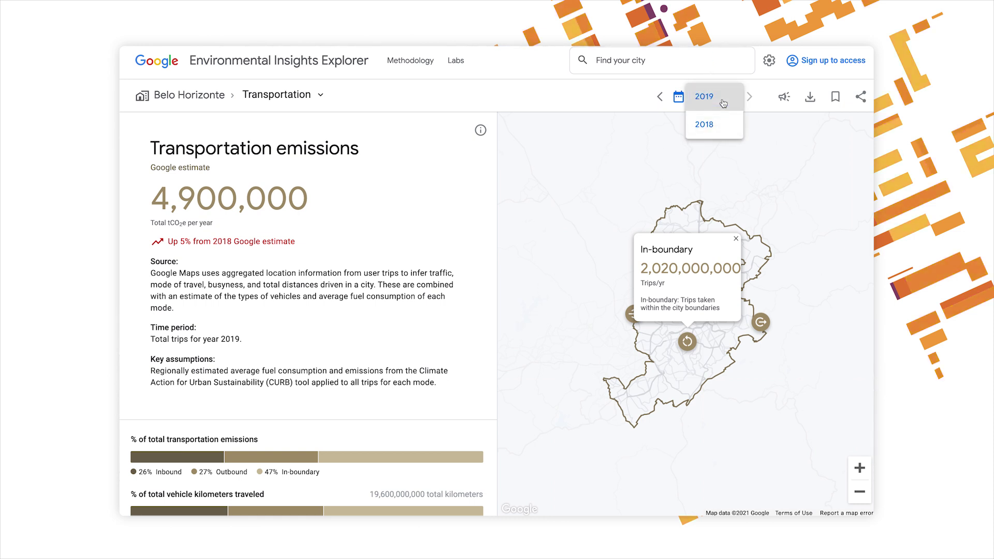
click(718, 125)
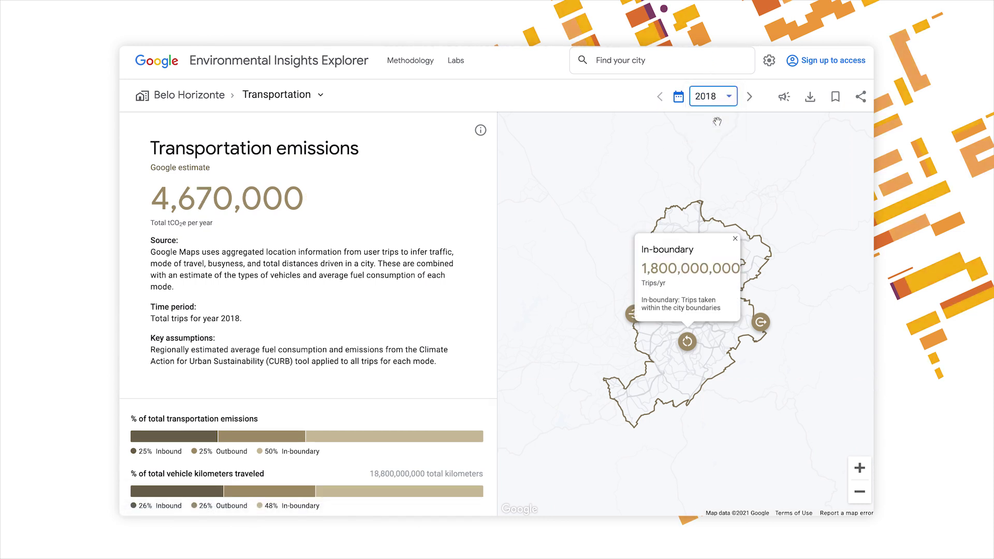
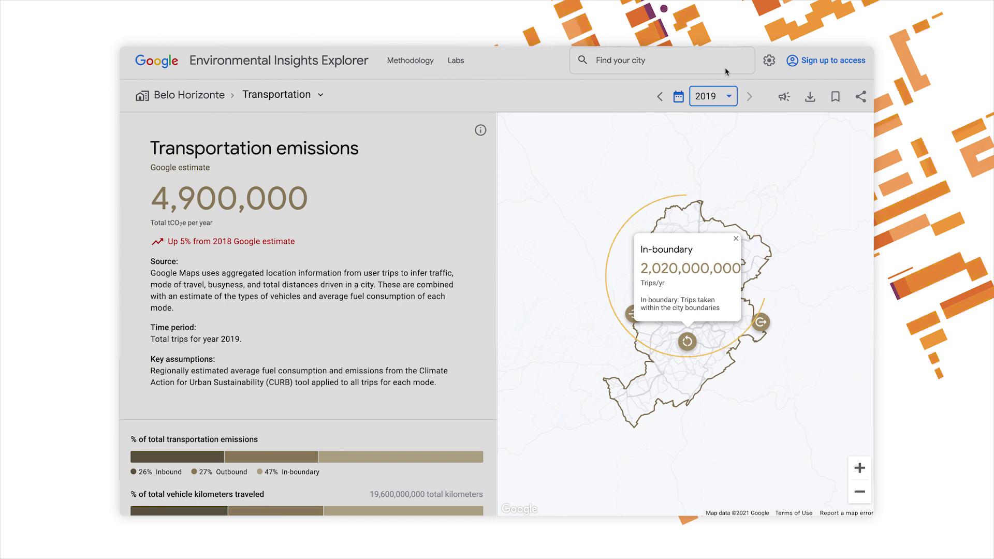
- Enlarge the transportation map and check the yearly trip figures of the inbound and outbound markers
click(859, 467)
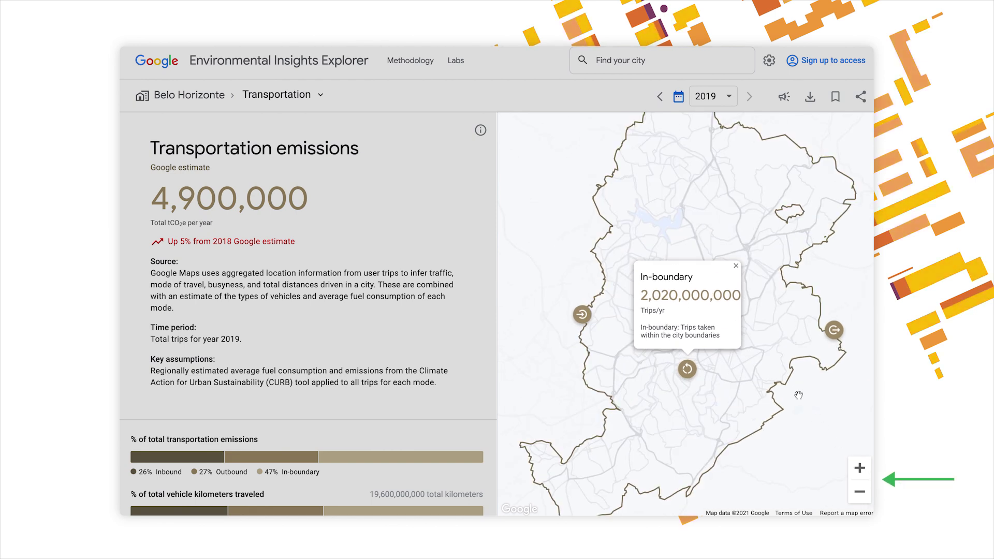
drag(774, 368, 757, 343)
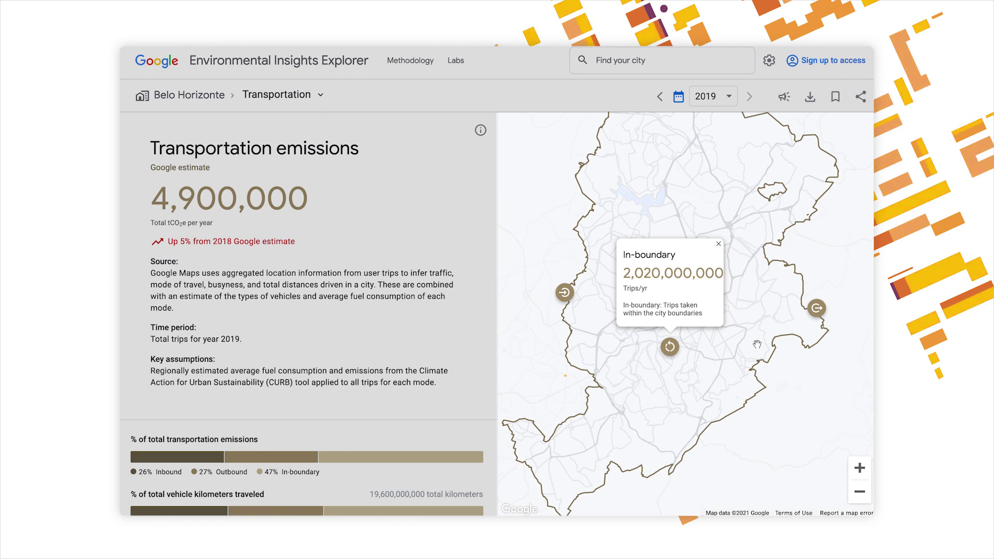
click(565, 295)
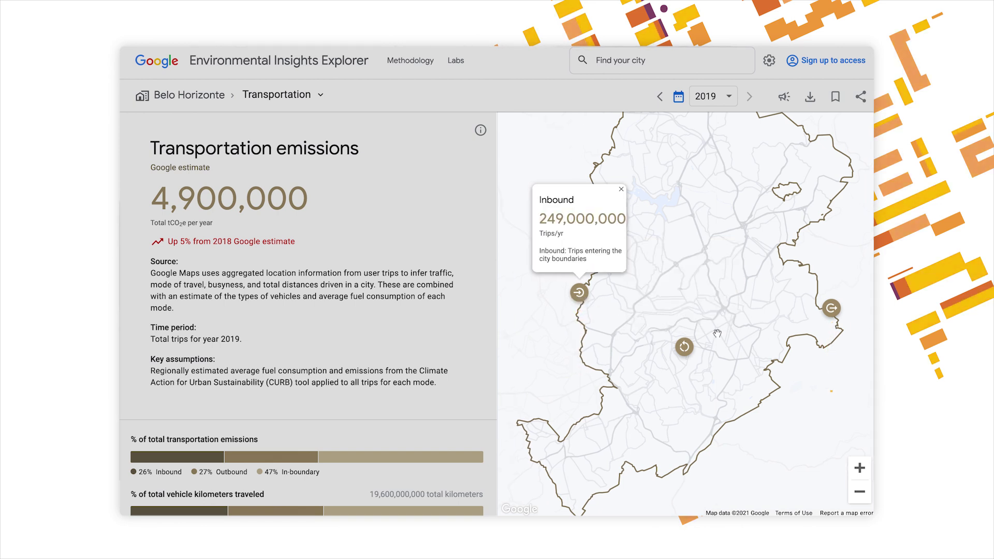
click(831, 308)
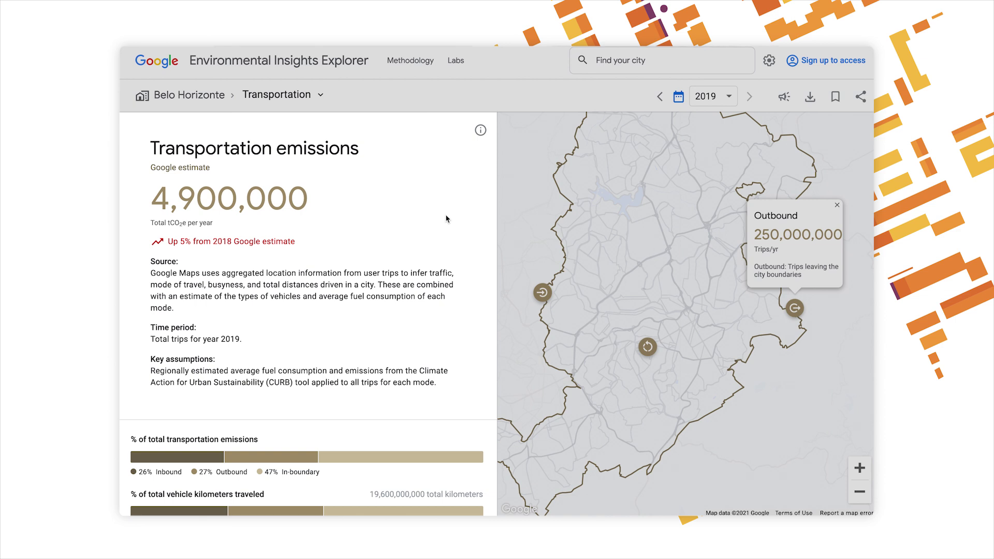
- Examine the emissions and vehicle kilometers breakdowns and the automobile bar in the combined kilometers by mode chart
scroll(446, 218, down, 6)
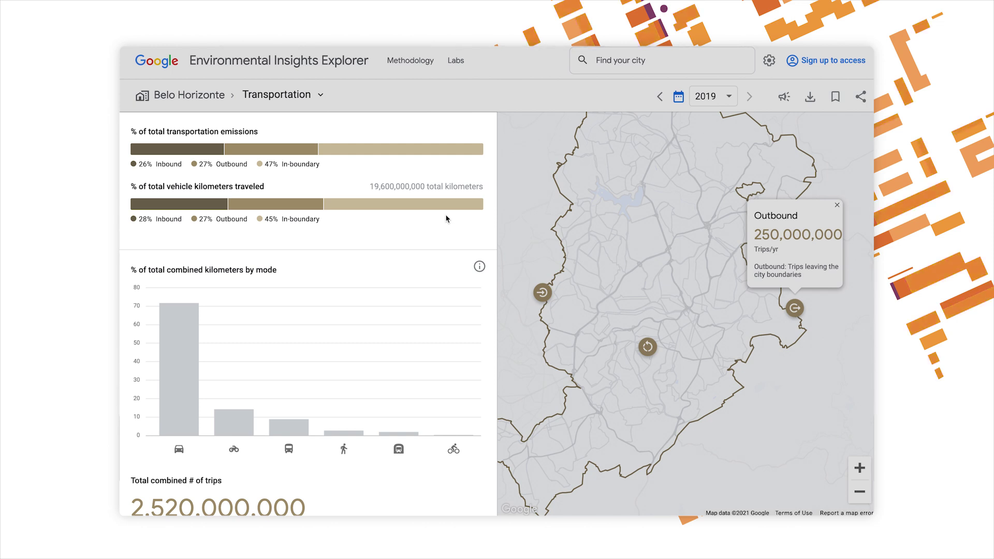
mouse_move(175, 347)
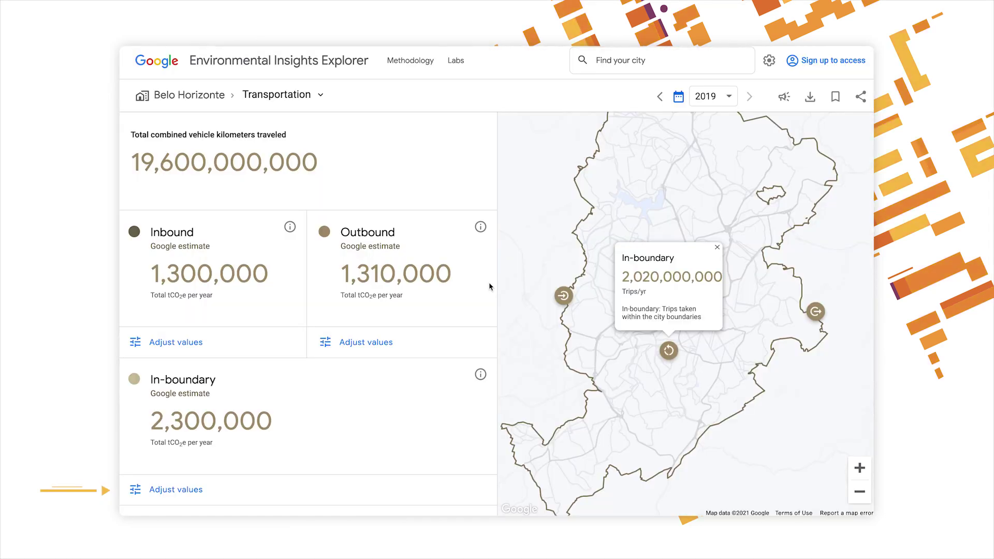
- Open the in-boundary emissions values for adjustment and apply an average automobile vehicle efficiency of 9.6 km/L
click(165, 491)
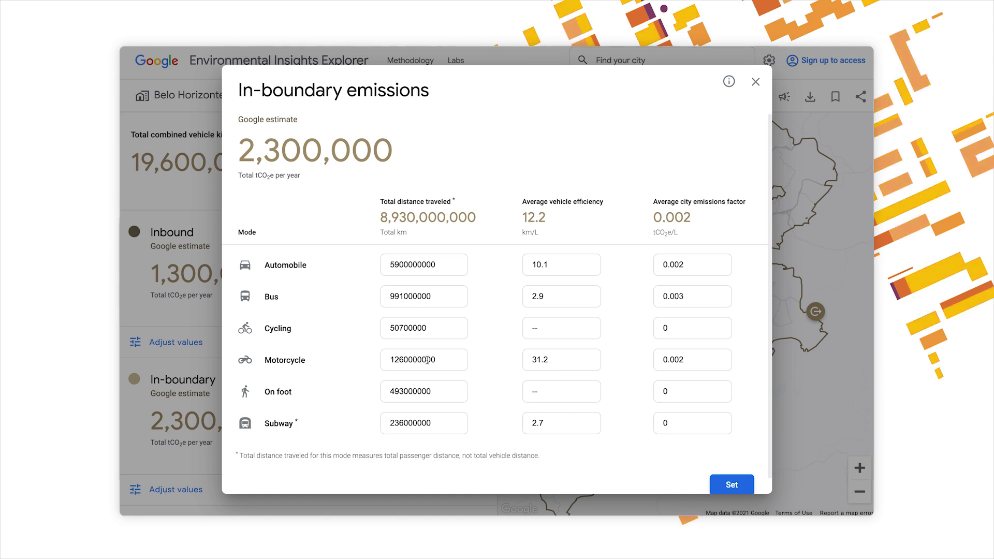
drag(583, 264, 523, 267)
text(9.6)
click(727, 484)
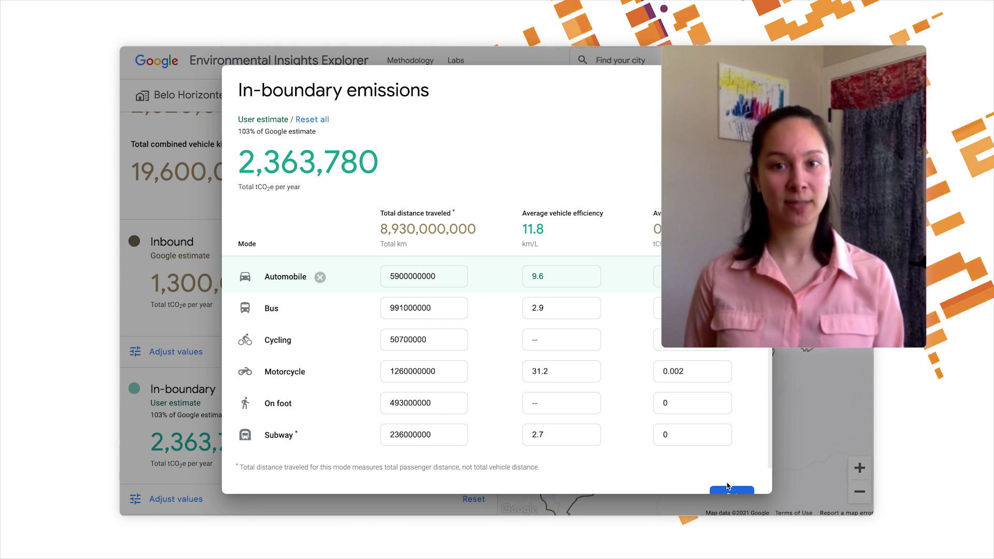
- Set the in-boundary average vehicle efficiency to 2.4 km/L for Bus and 28.9 km/L for Motorcycle, and apply both values
double_click(573, 309)
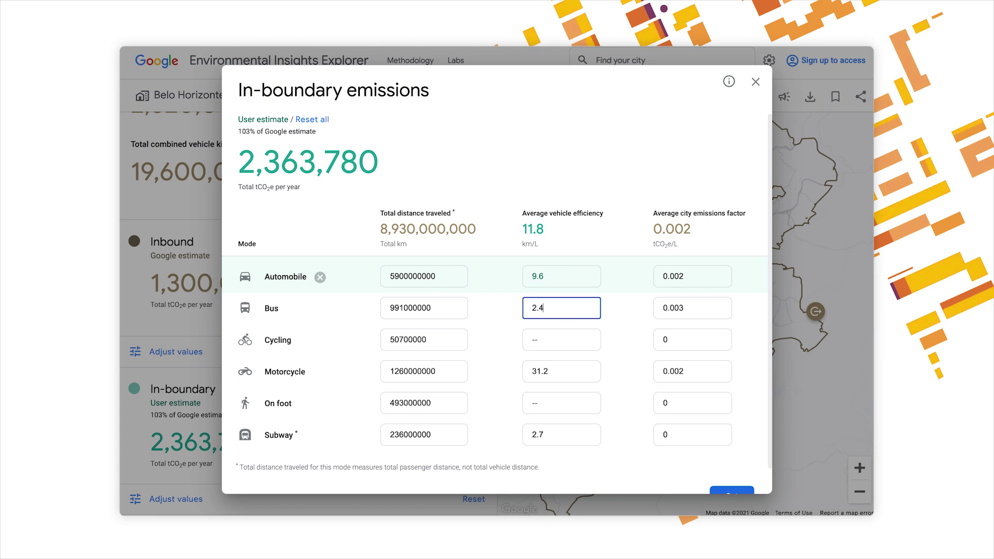
double_click(540, 372)
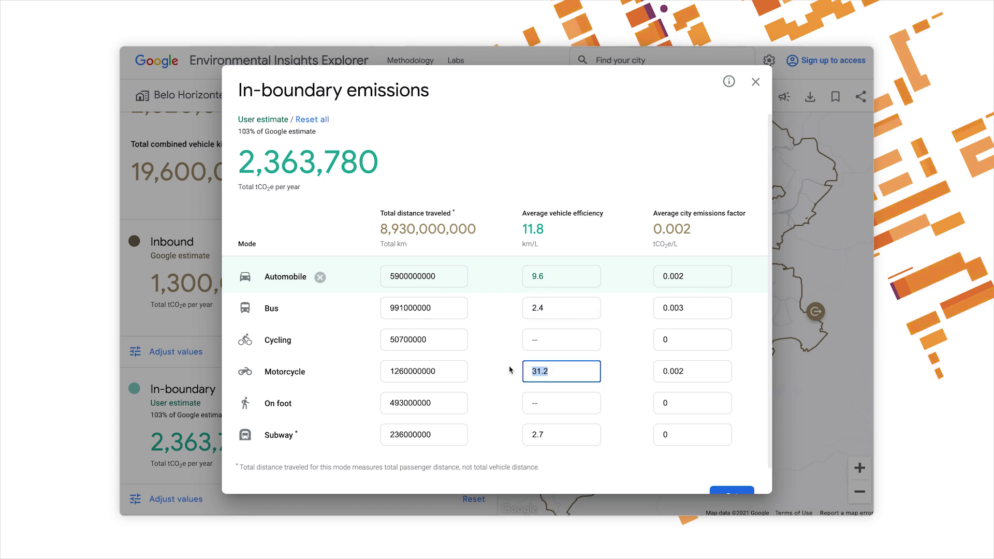
text(28.9)
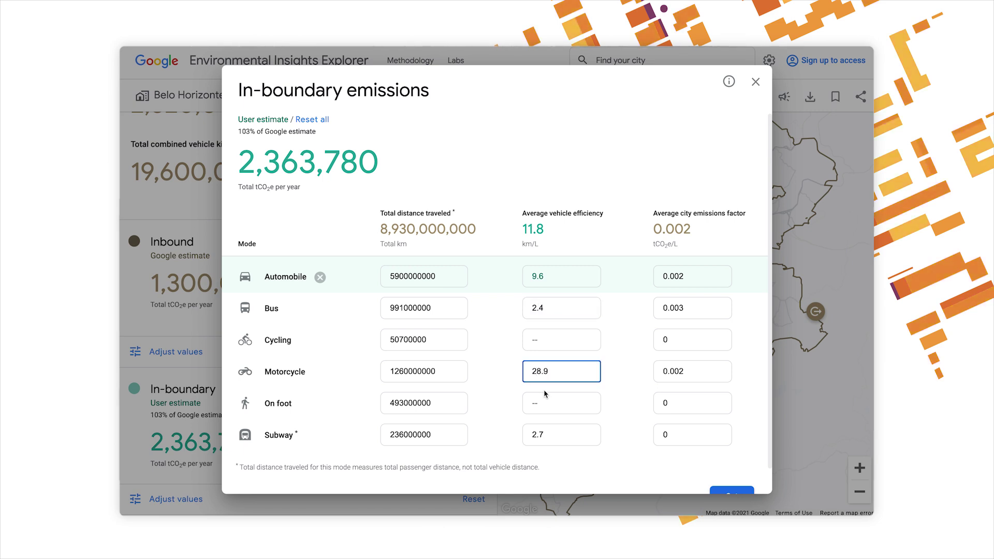
click(654, 476)
scroll(667, 474, down, 1)
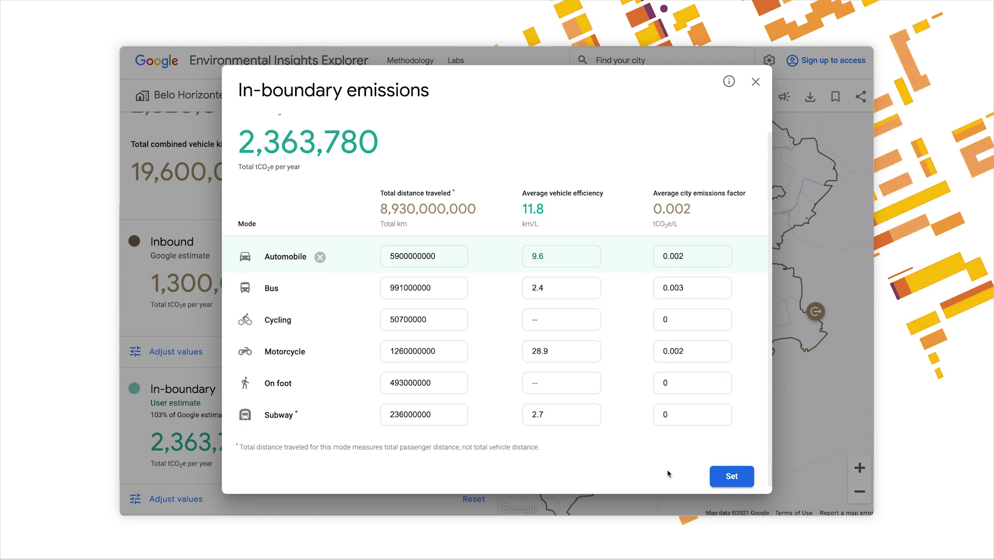
click(733, 477)
scroll(735, 477, up, 1)
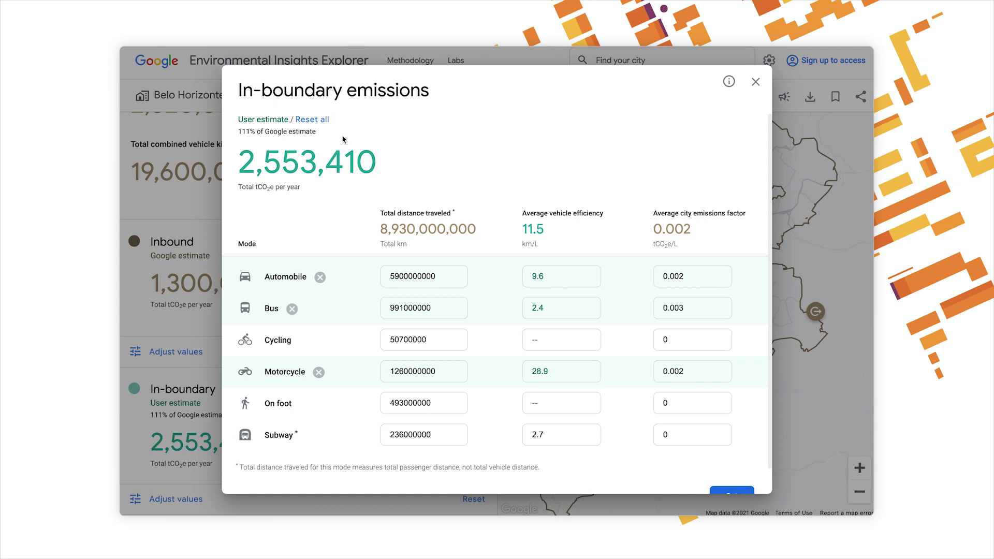
- Reset all adjusted in-boundary values to the Google estimate and close the In-boundary emissions dialog
click(326, 121)
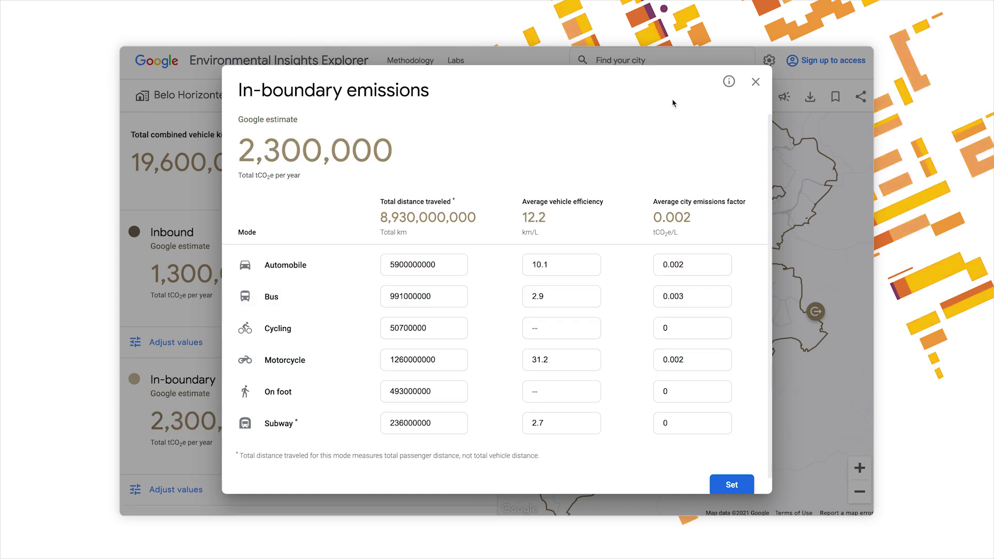
click(755, 82)
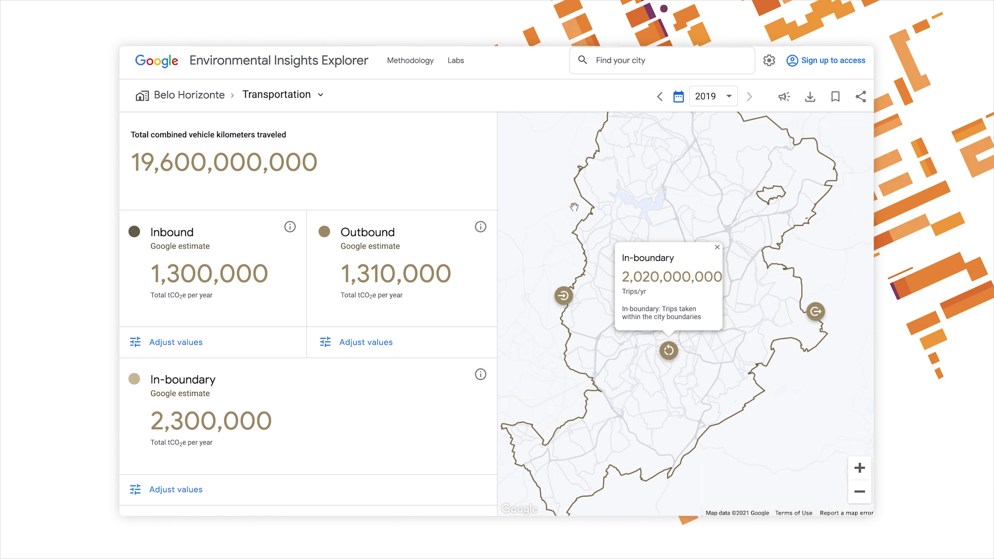
- Read the About this data section, then open the methodology's Google data and privacy section and its frequently asked questions
scroll(439, 302, down, 5)
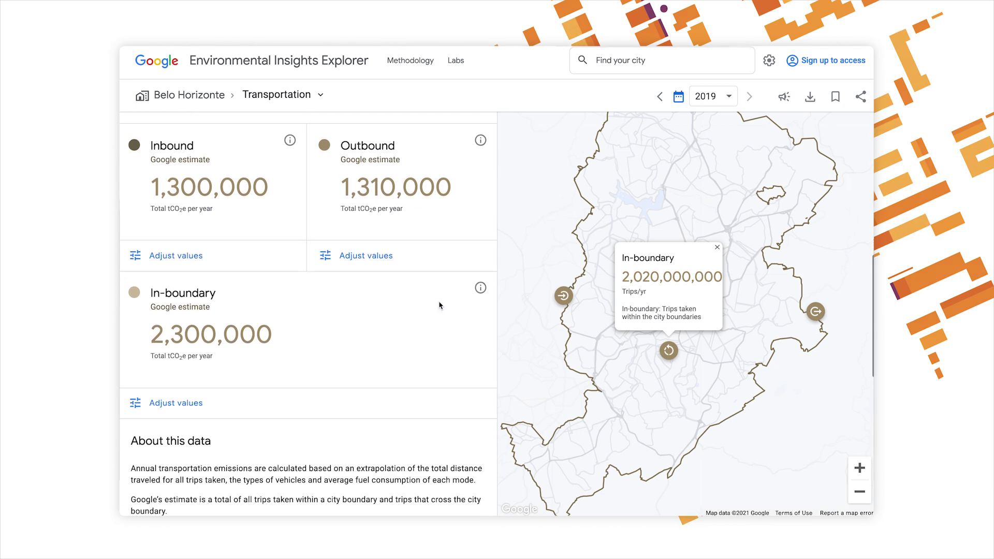
scroll(439, 306, down, 3)
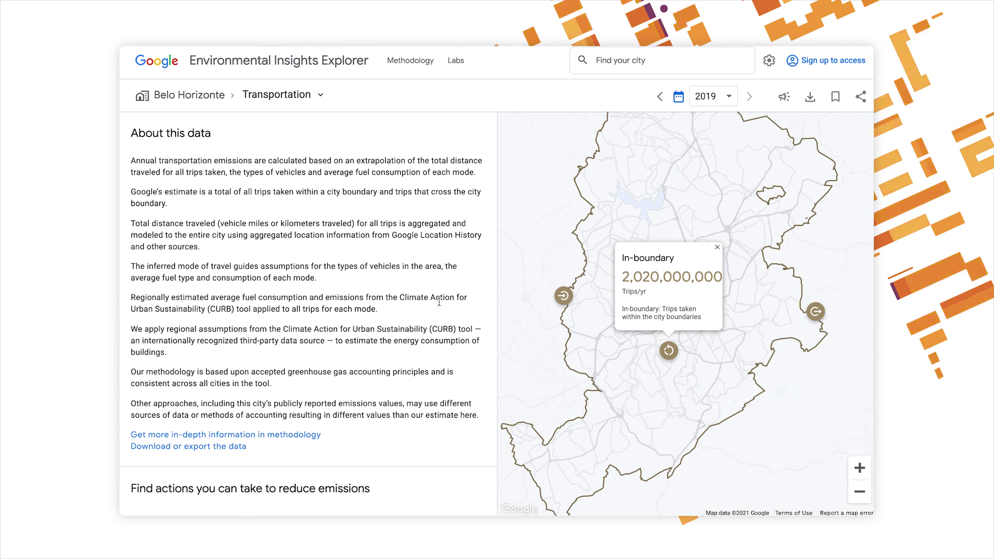
click(183, 436)
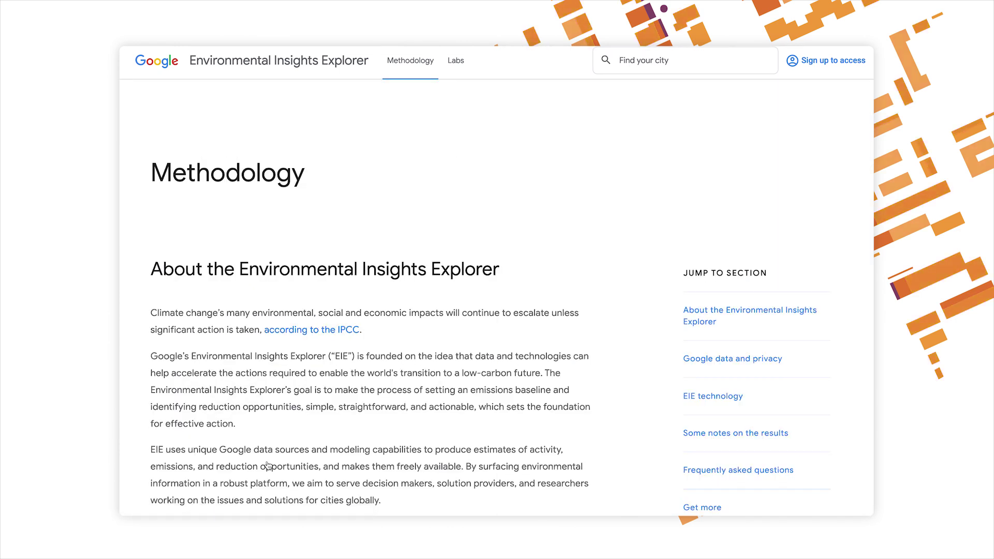
click(688, 361)
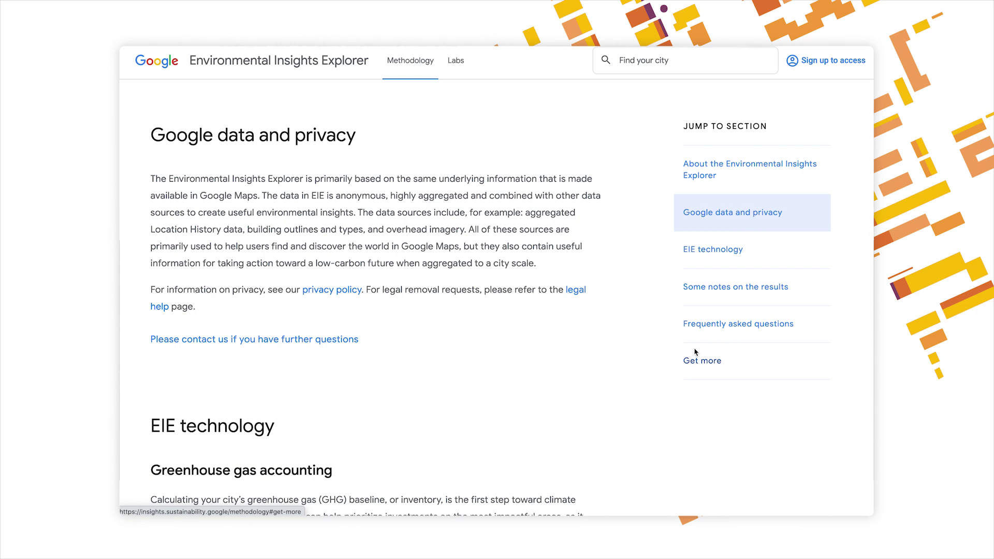
click(707, 326)
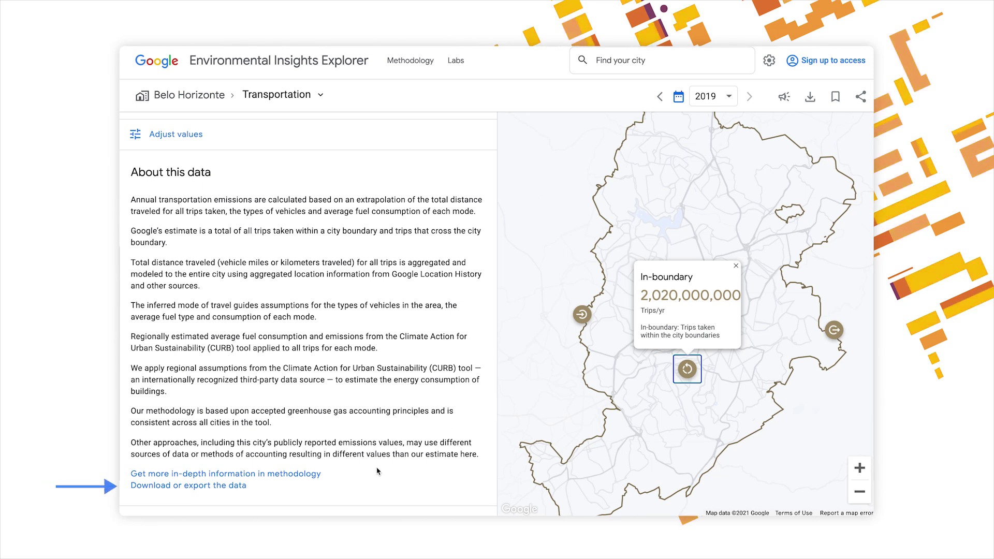
- Open Belo Horizonte's exportable data from the About this data section and download the Transportation emissions table as CSV
click(238, 486)
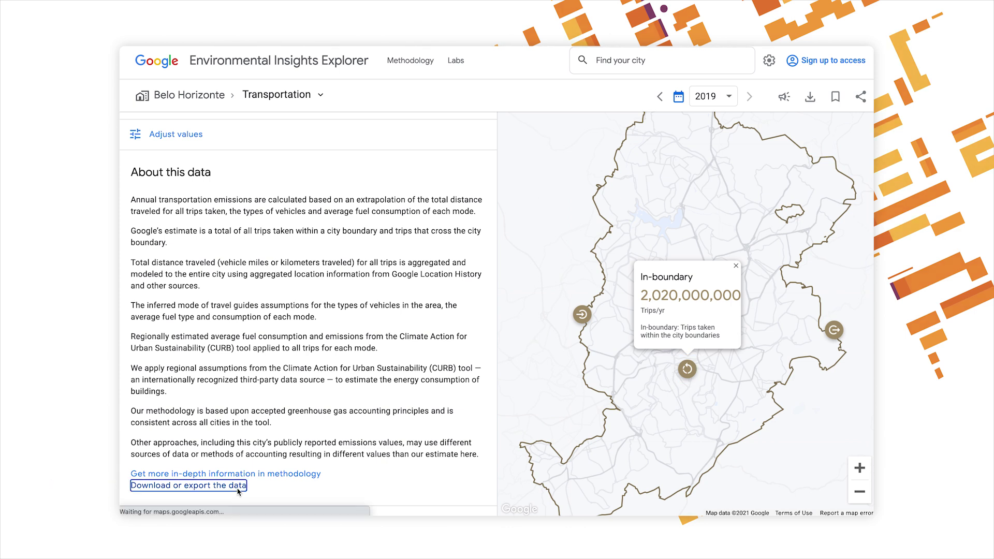
scroll(237, 488, down, 2)
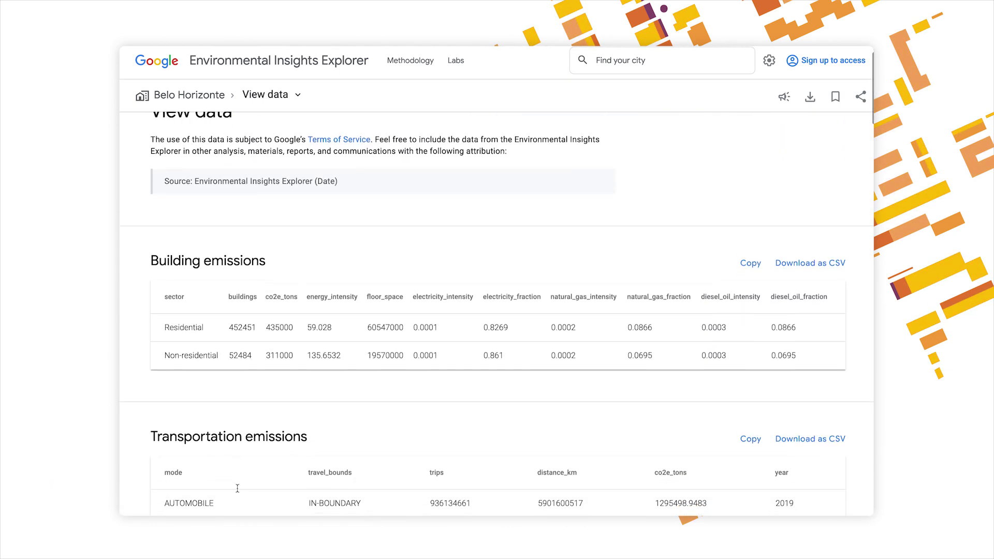
scroll(238, 488, down, 4)
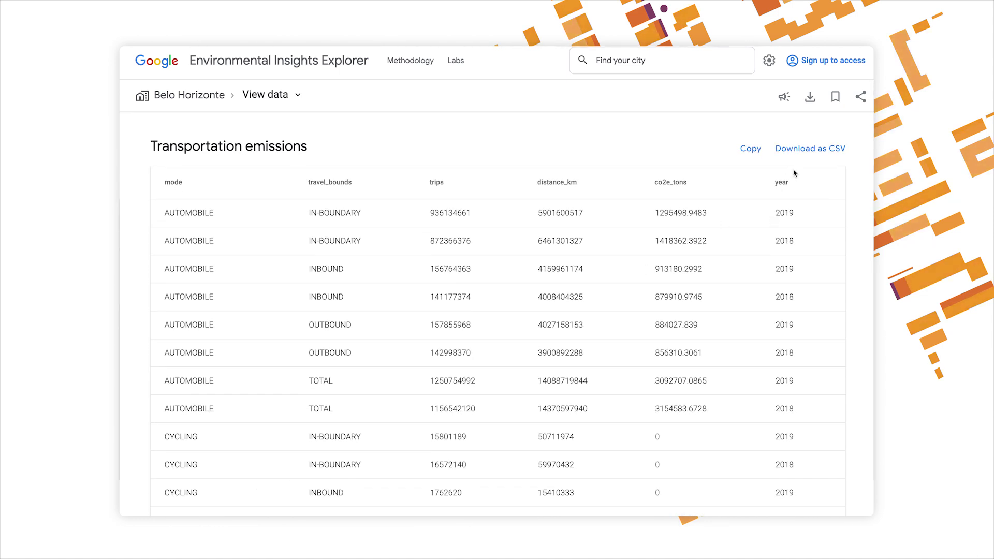
click(804, 150)
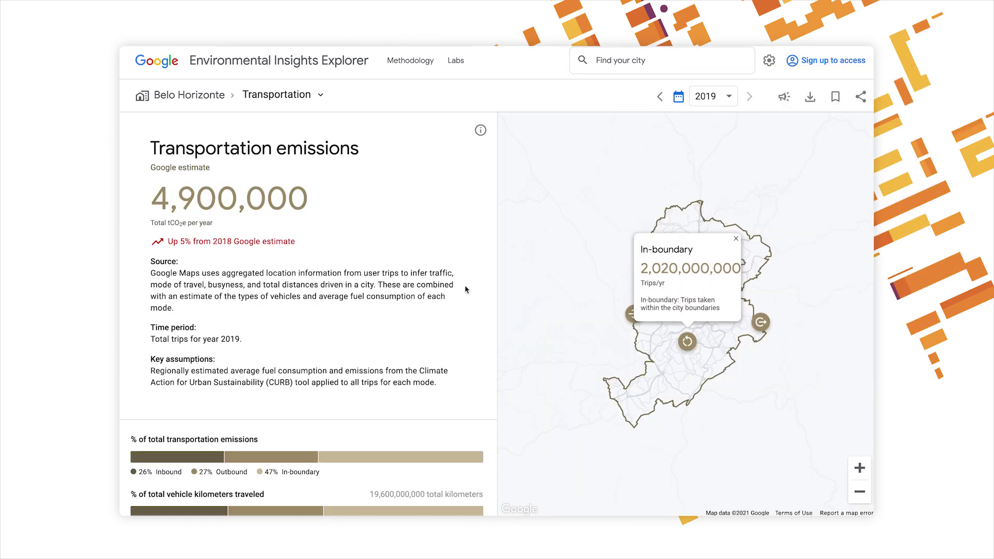
- Look through the 2019 transportation page from the emissions breakdowns down to the About this data section
scroll(465, 290, down, 13)
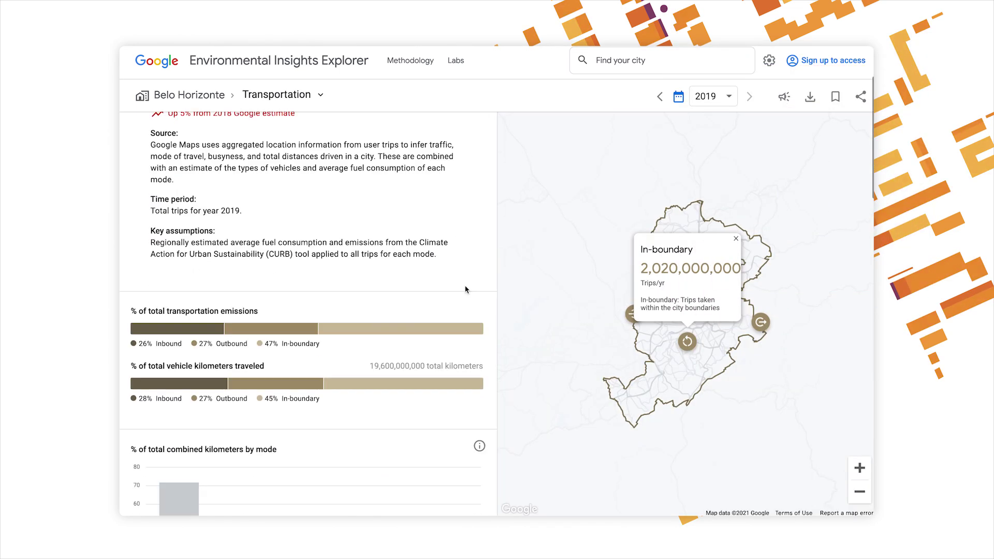
scroll(465, 290, down, 12)
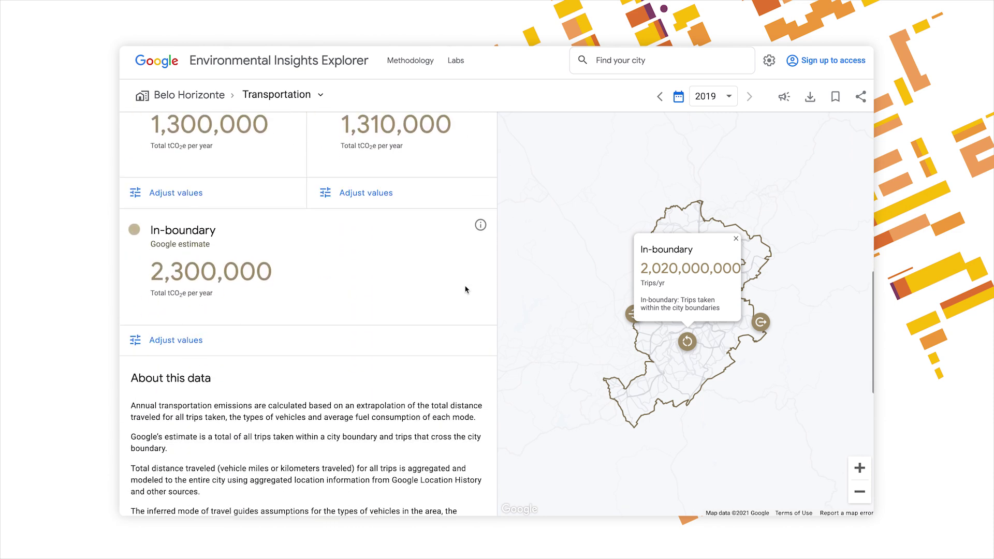